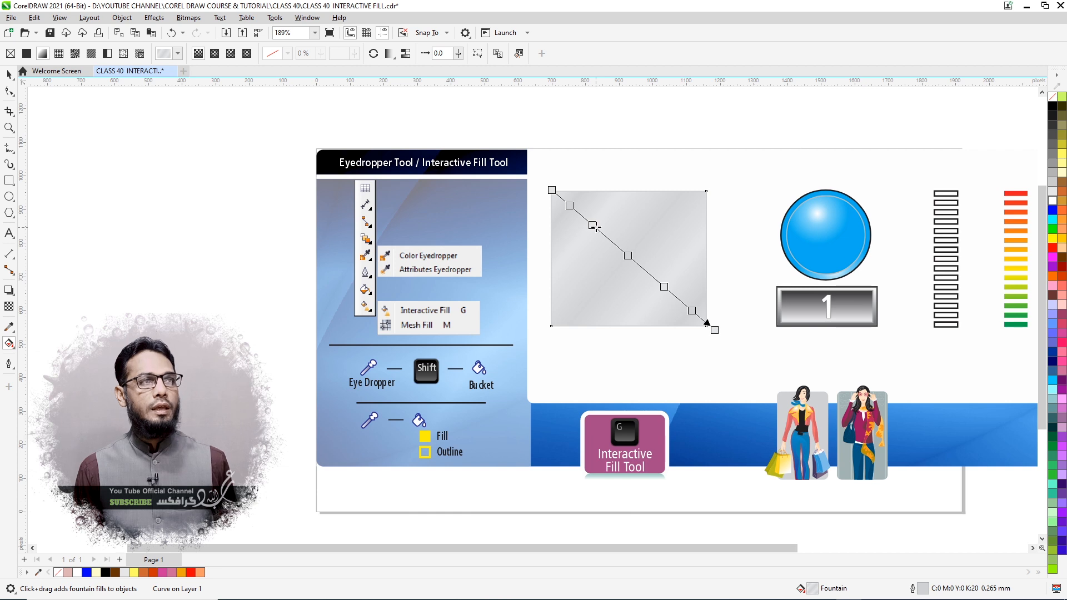
Remove the three central colour nodes from the grey rectangle's diagonal fountain fill and add a single new node at 45%
click(593, 224)
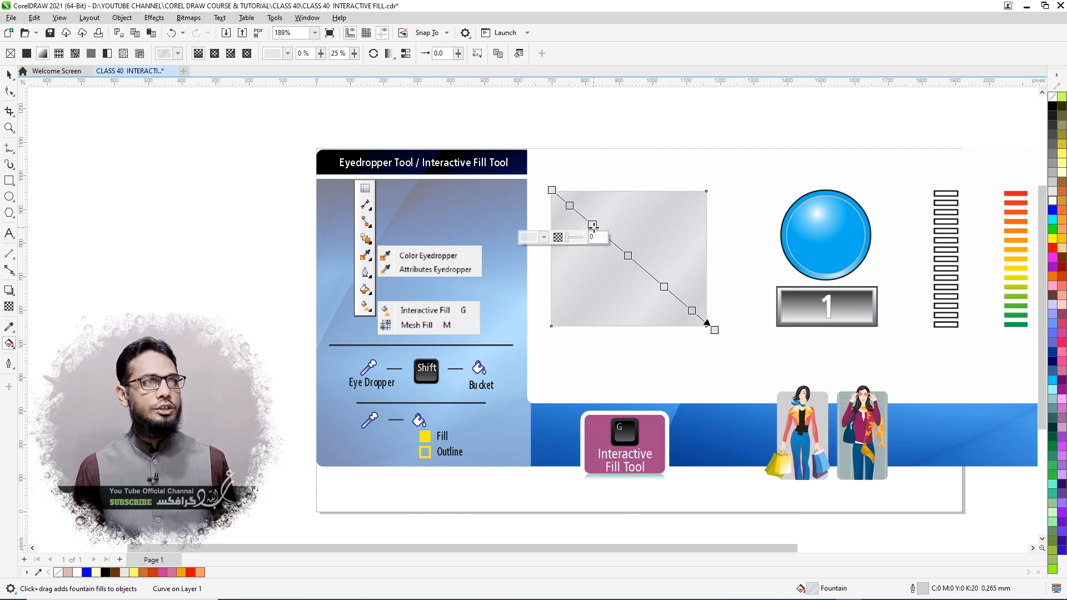
drag(593, 225, 628, 256)
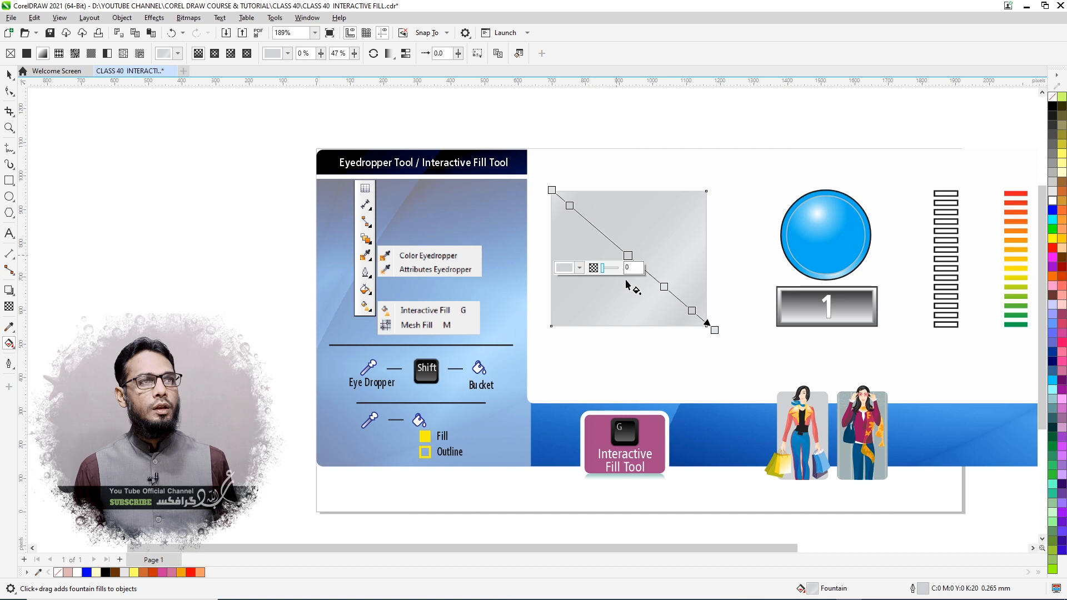
double_click(663, 286)
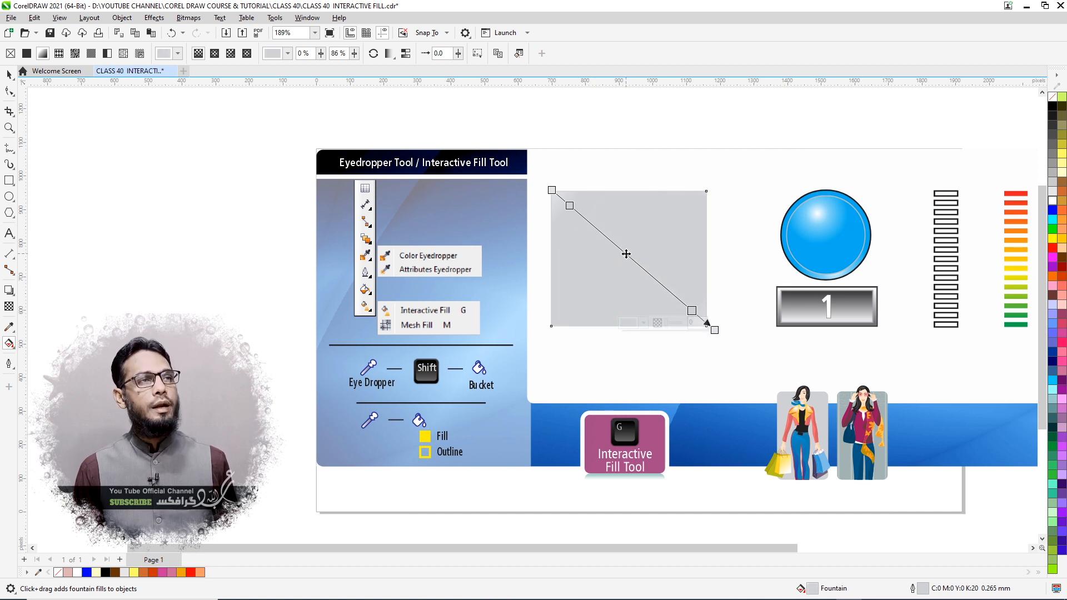
double_click(626, 254)
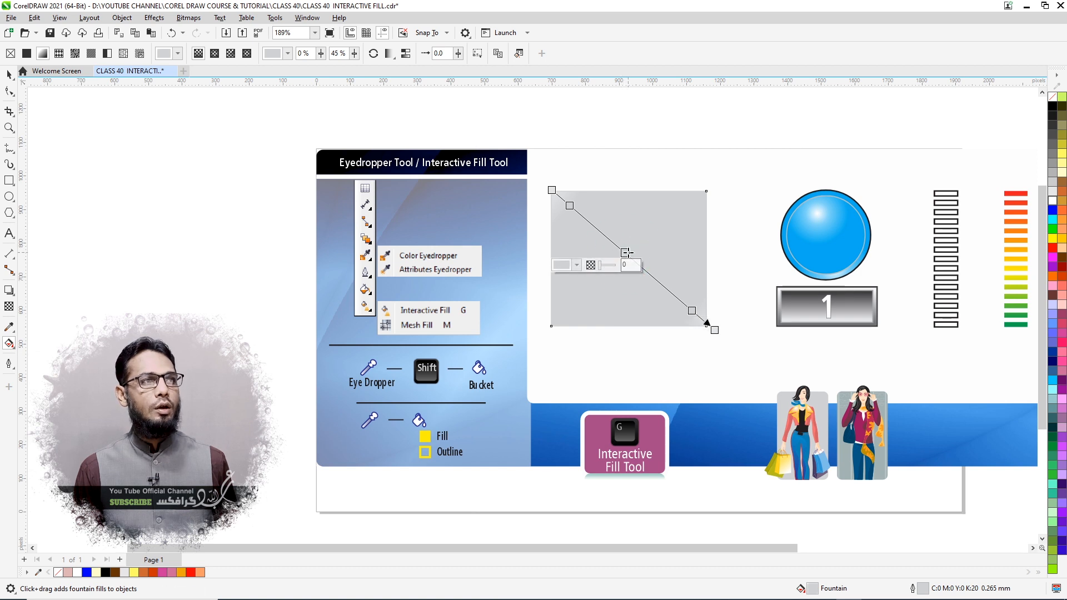
Set the rectangle's new middle fill node to dark grey, C 67, M 58, Y 56, K 37
click(577, 265)
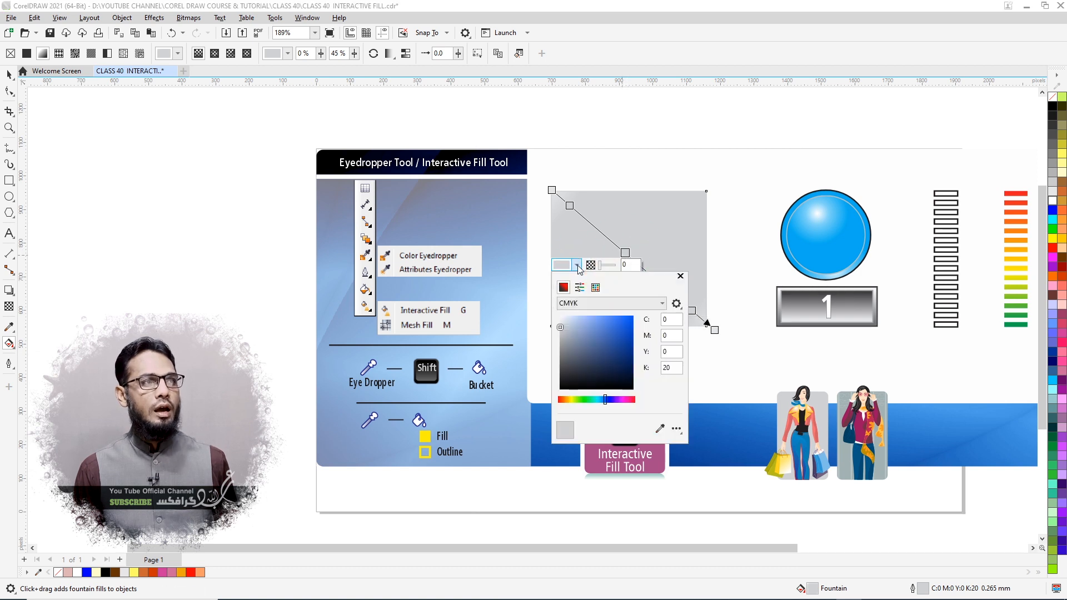
click(562, 367)
drag(614, 278, 442, 269)
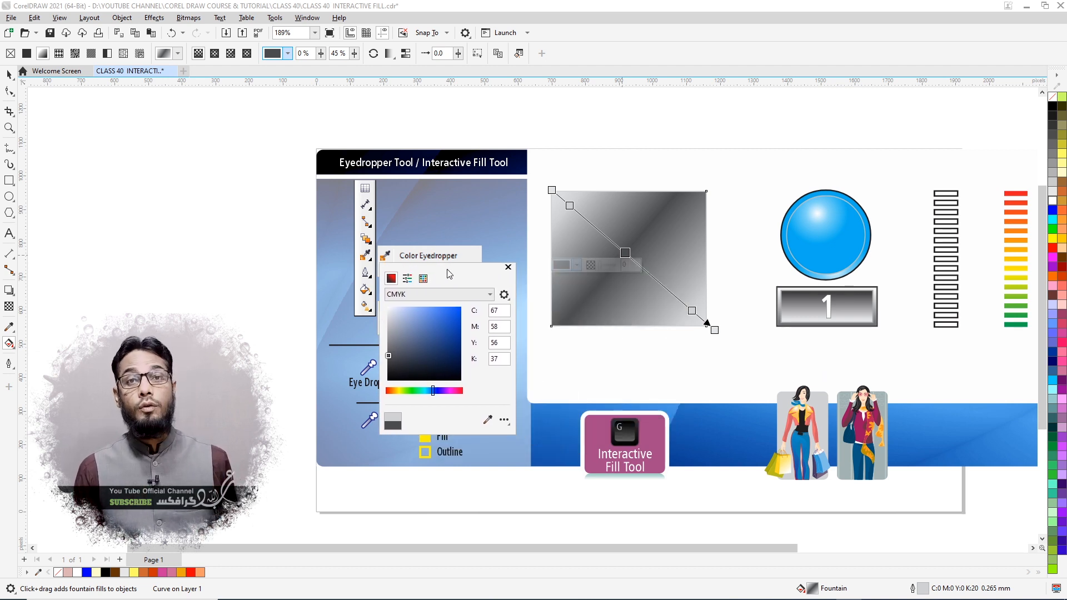
click(508, 268)
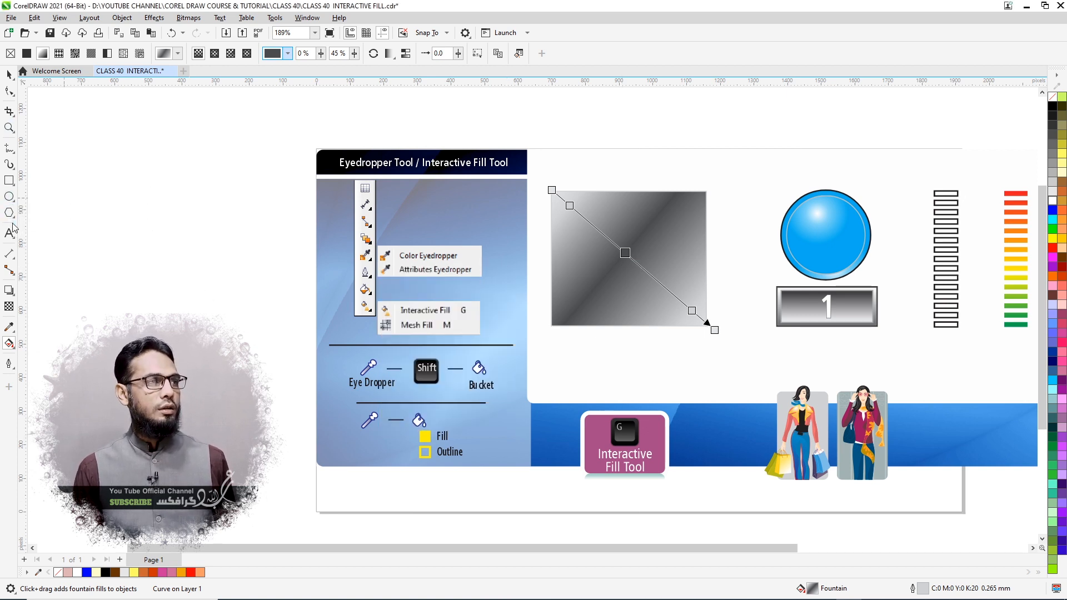
Draw a circle about 325 px in diameter beside the page and give it a vertical black-to-white fountain fill
click(9, 197)
drag(203, 256, 284, 369)
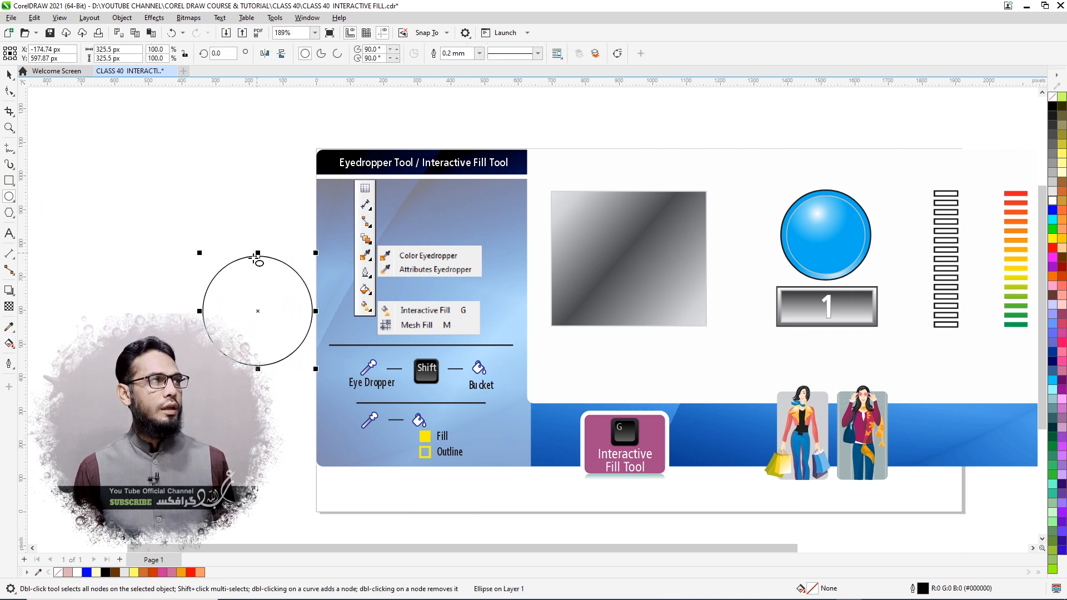
key(space)
drag(269, 264, 233, 211)
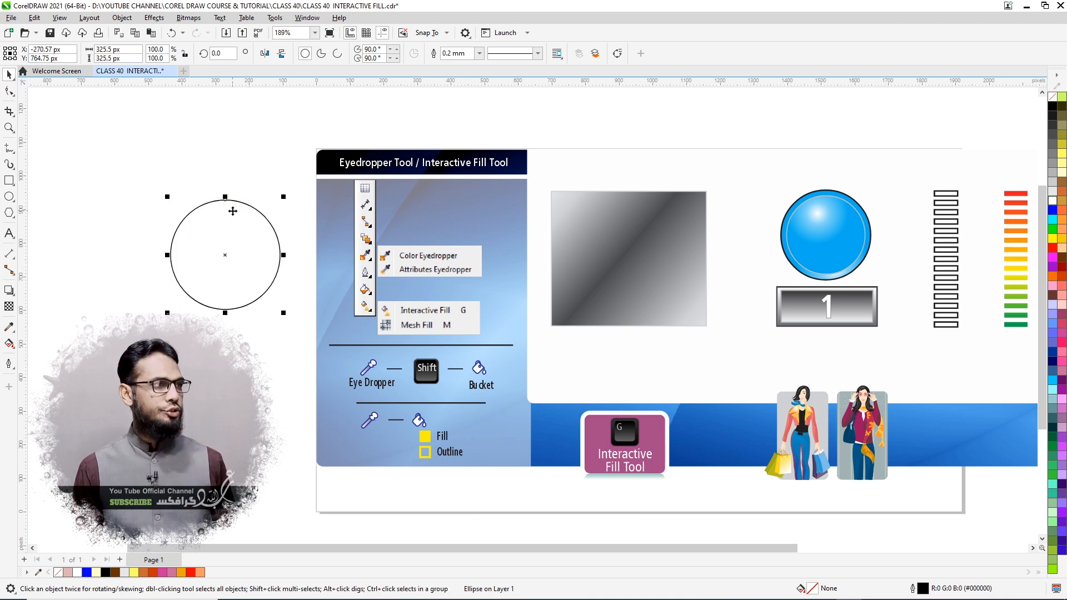
key(g)
drag(225, 201, 225, 309)
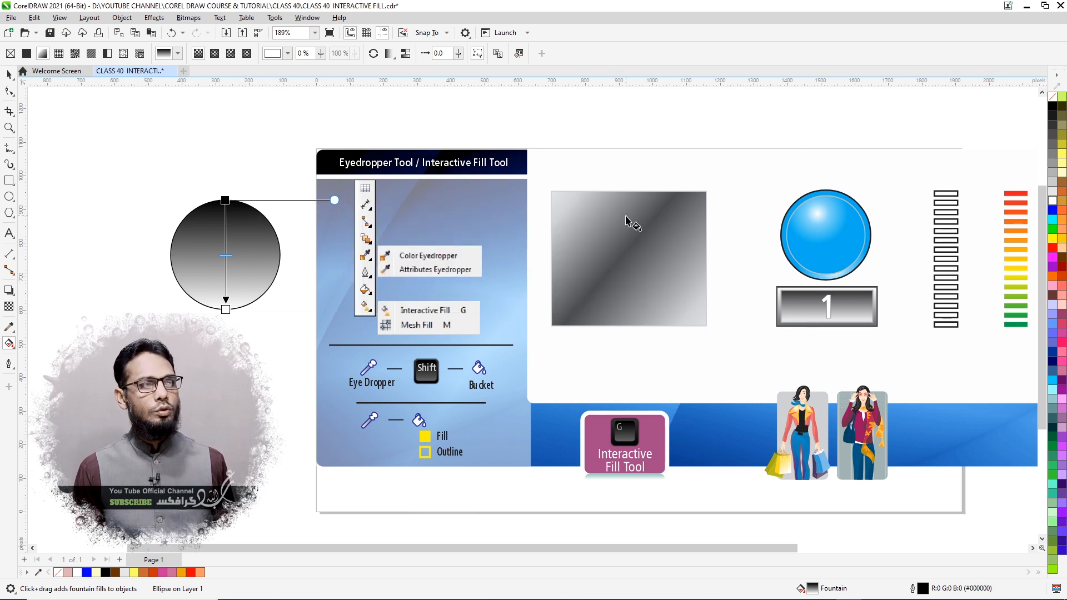
Apply the light blue-to-white preset fountain fill to the grey rectangle
click(627, 221)
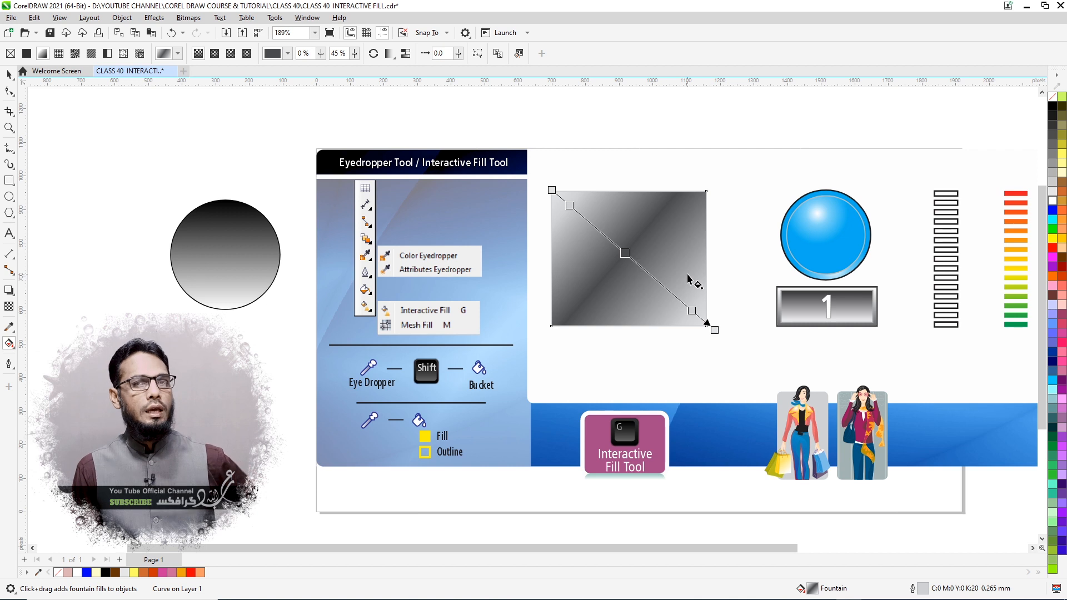
click(178, 54)
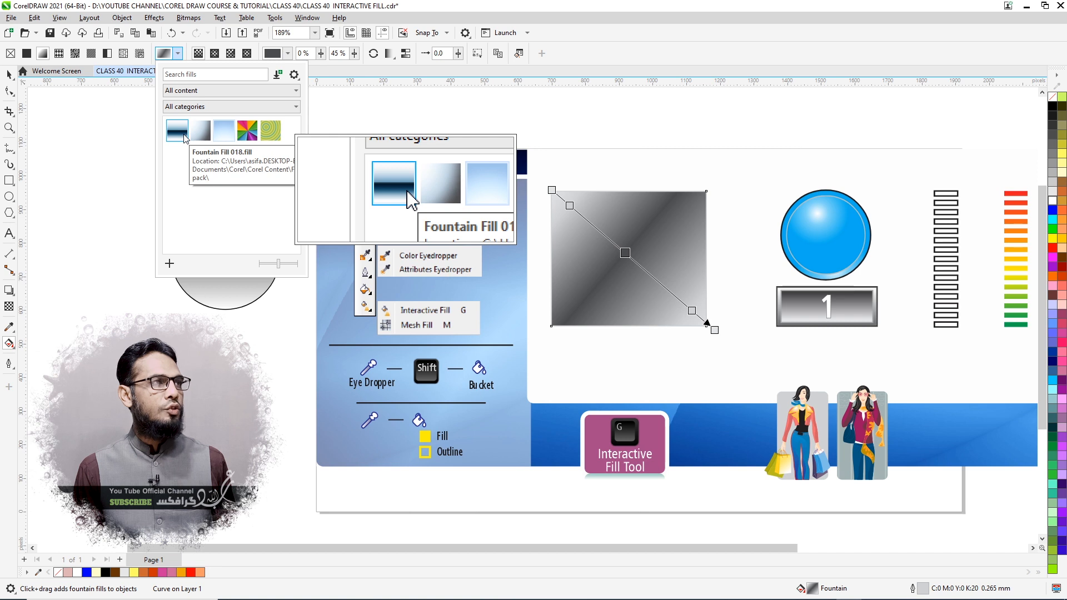
click(226, 138)
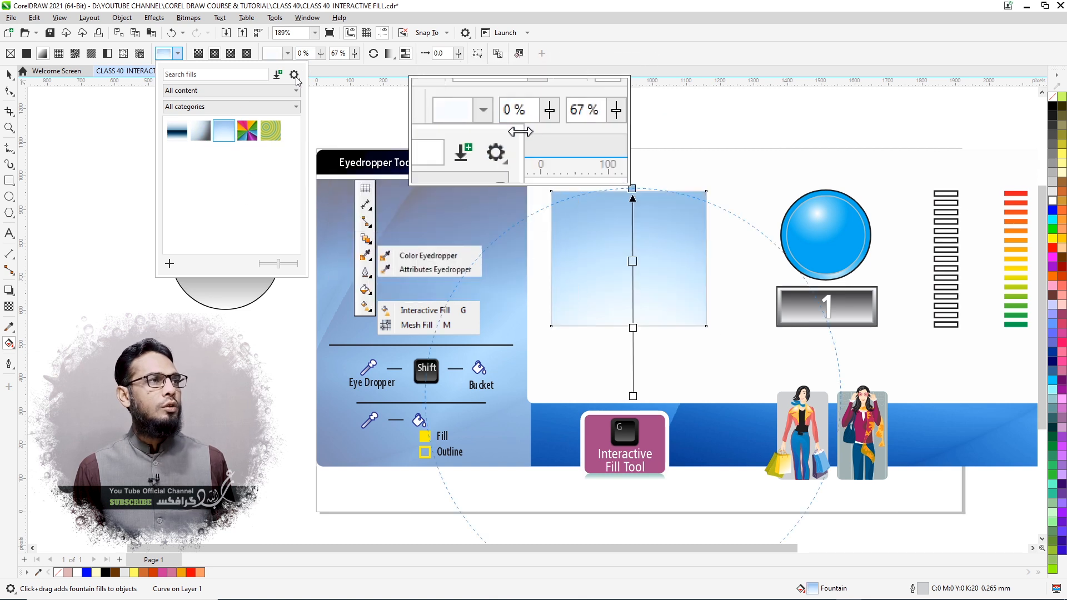
Apply the light blue-to-white preset fountain fill to the new circle
click(232, 273)
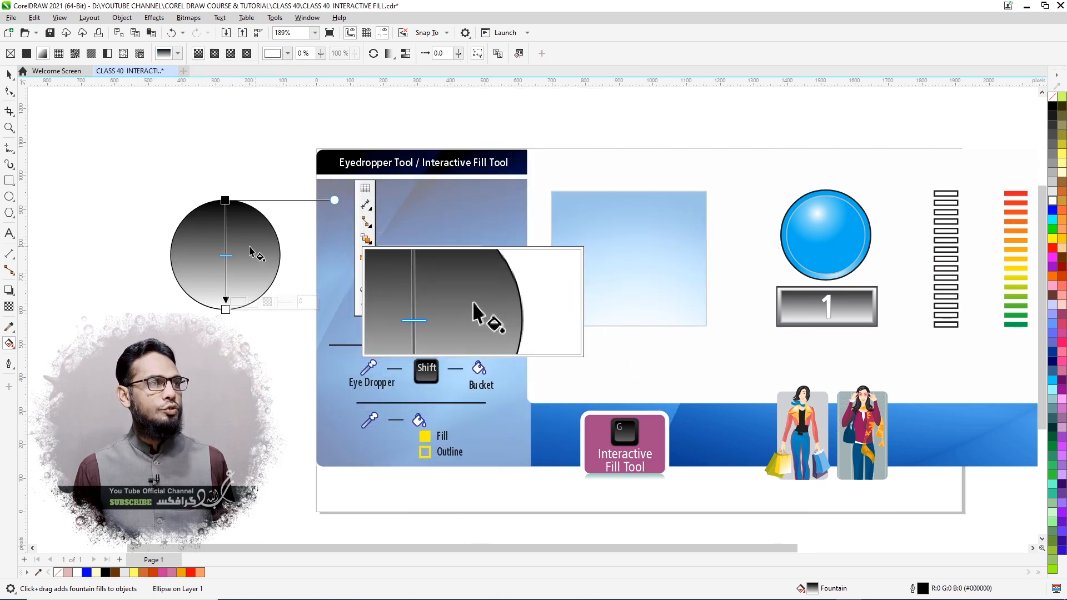
click(225, 200)
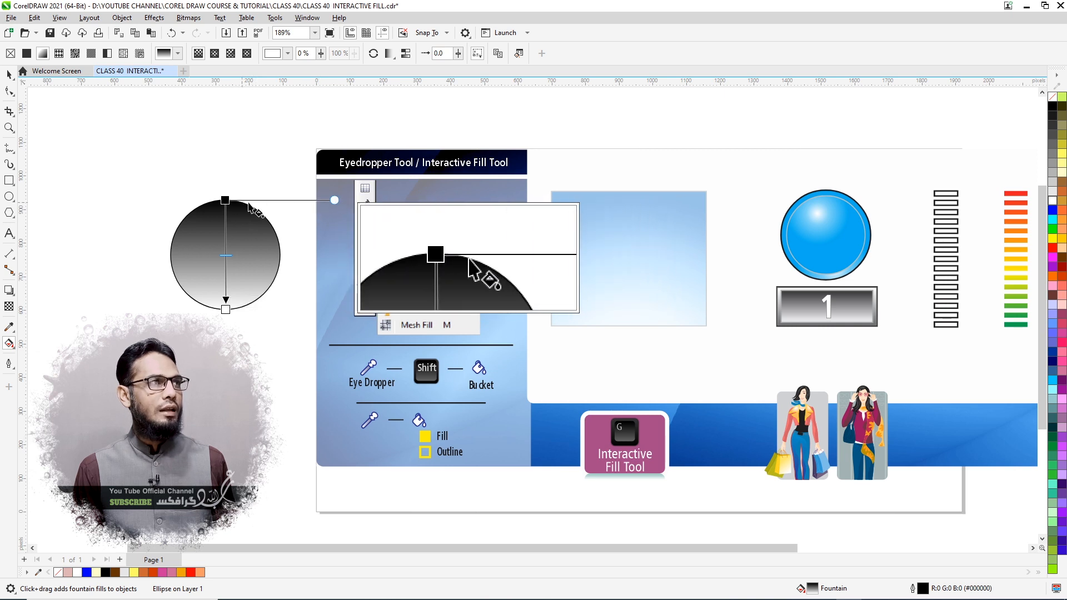
click(178, 52)
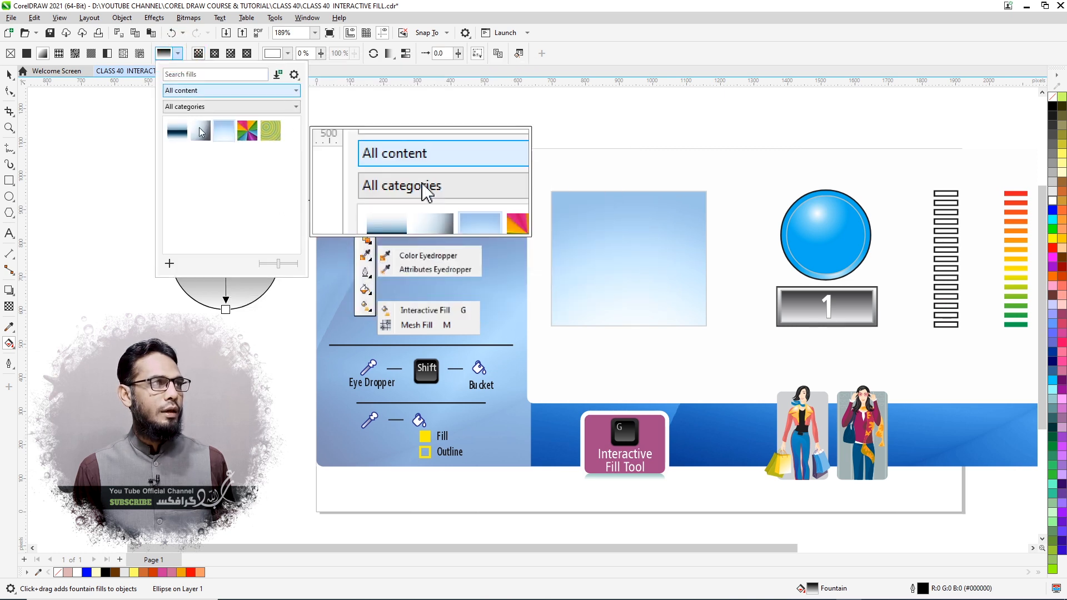
click(225, 133)
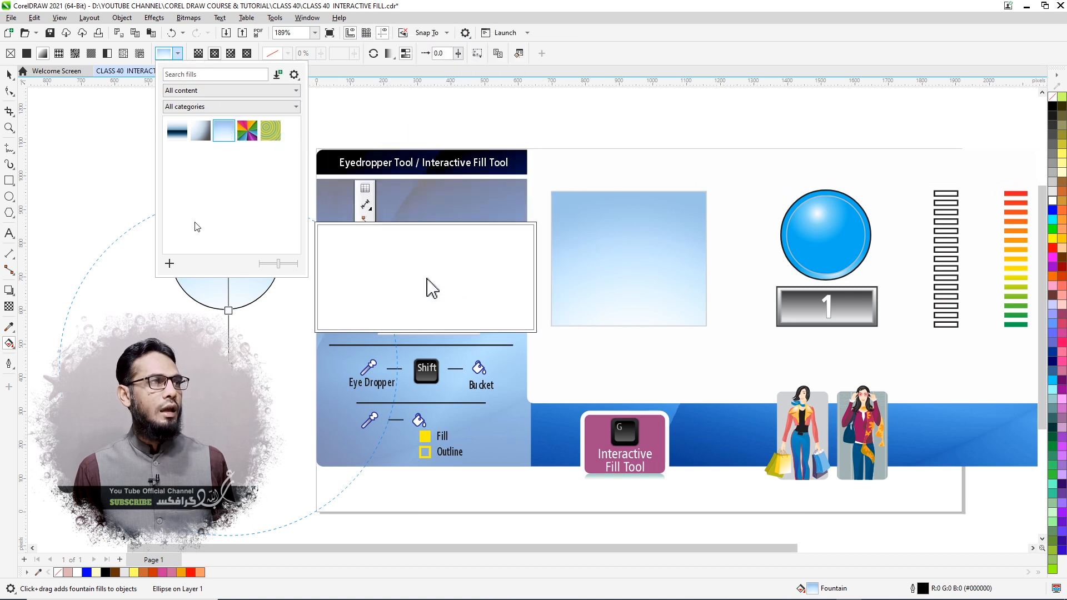
click(117, 203)
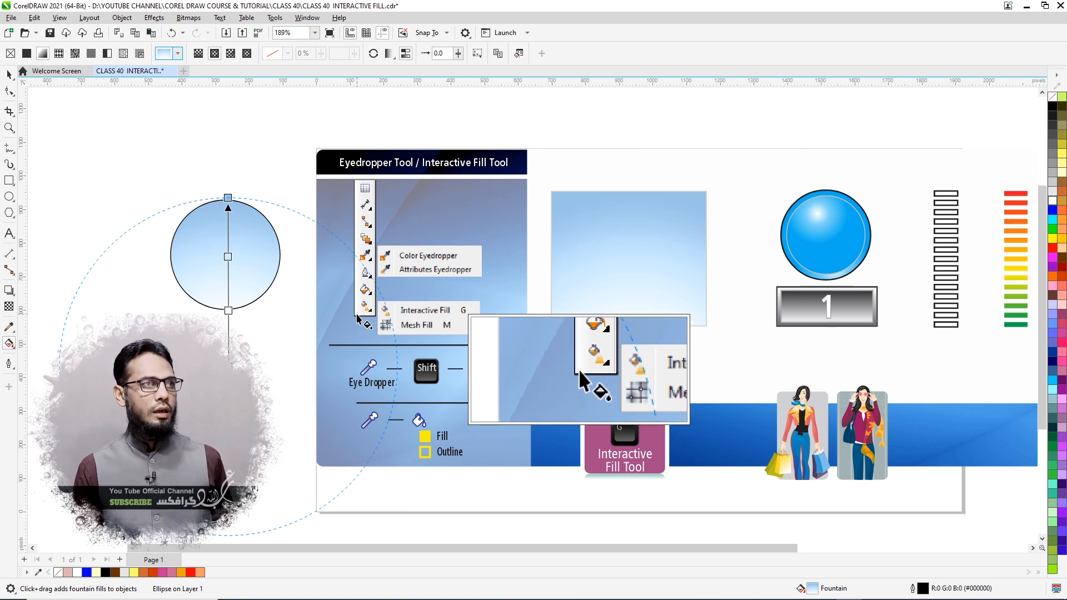
Change the new circle's fill to a linear fountain fill and fit its gradient line vertically from the circle's bottom edge to its top
click(626, 233)
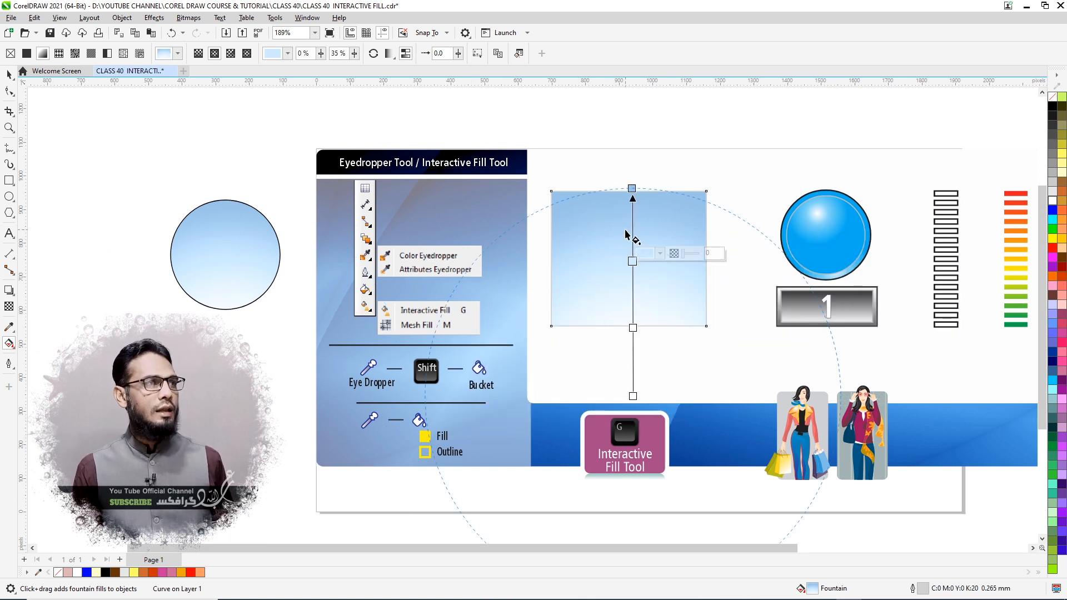
click(274, 253)
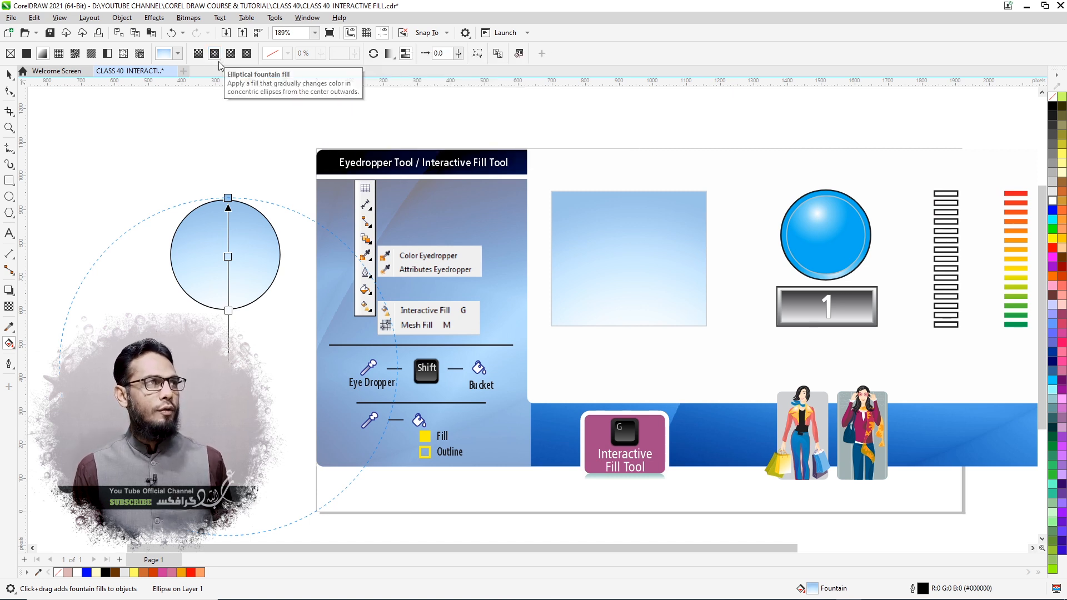
click(198, 54)
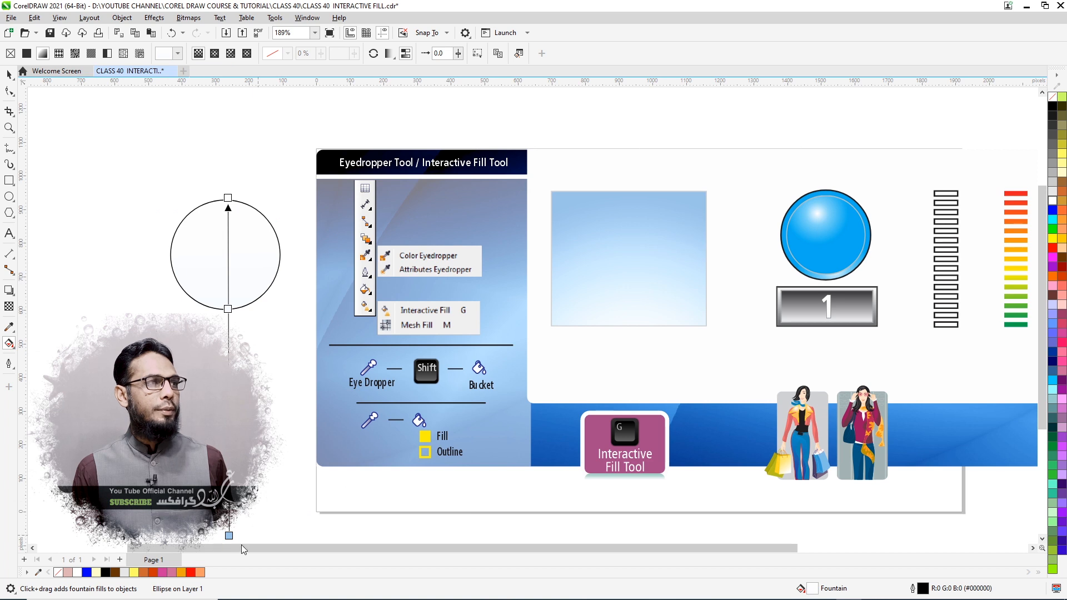
drag(229, 536, 225, 309)
click(225, 309)
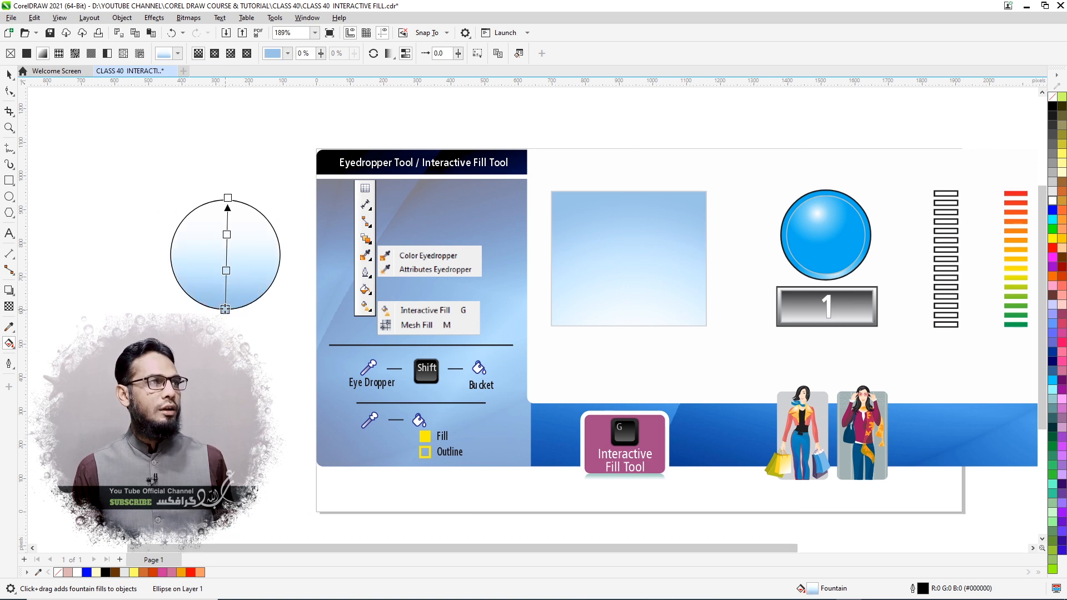
click(225, 309)
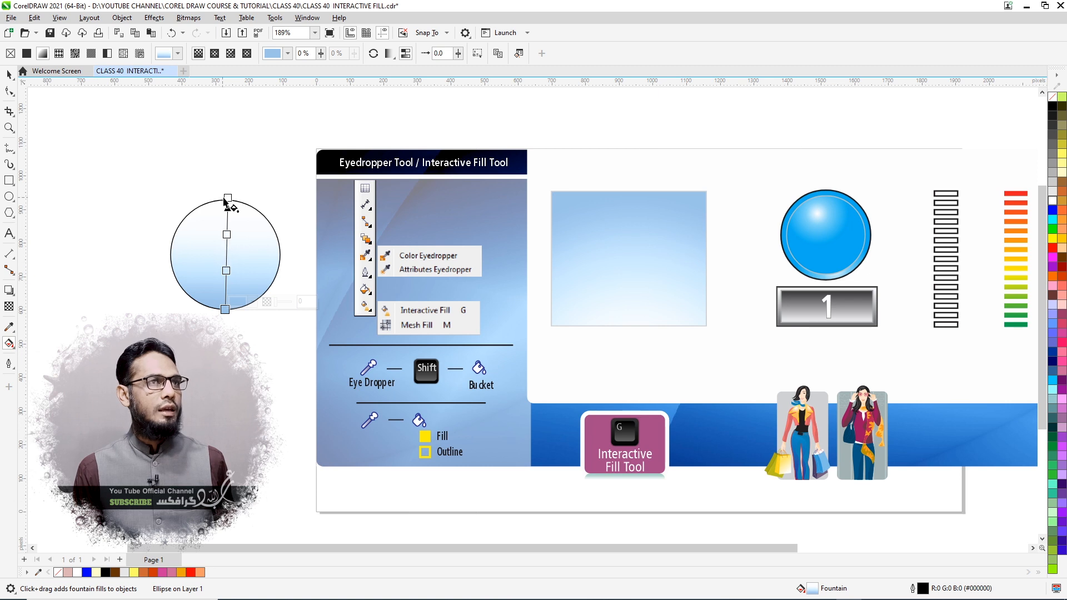
drag(228, 197, 225, 199)
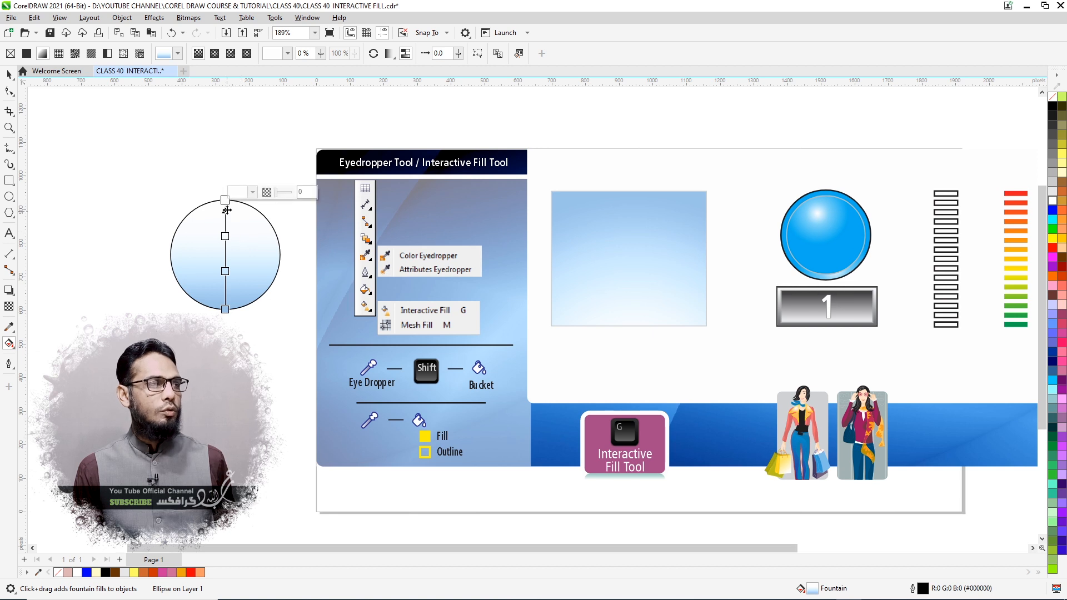
Set the circle's top fill node to light blue, C 20, M 0, Y 0, K 0, sampled from the blue ball's highlight
click(253, 193)
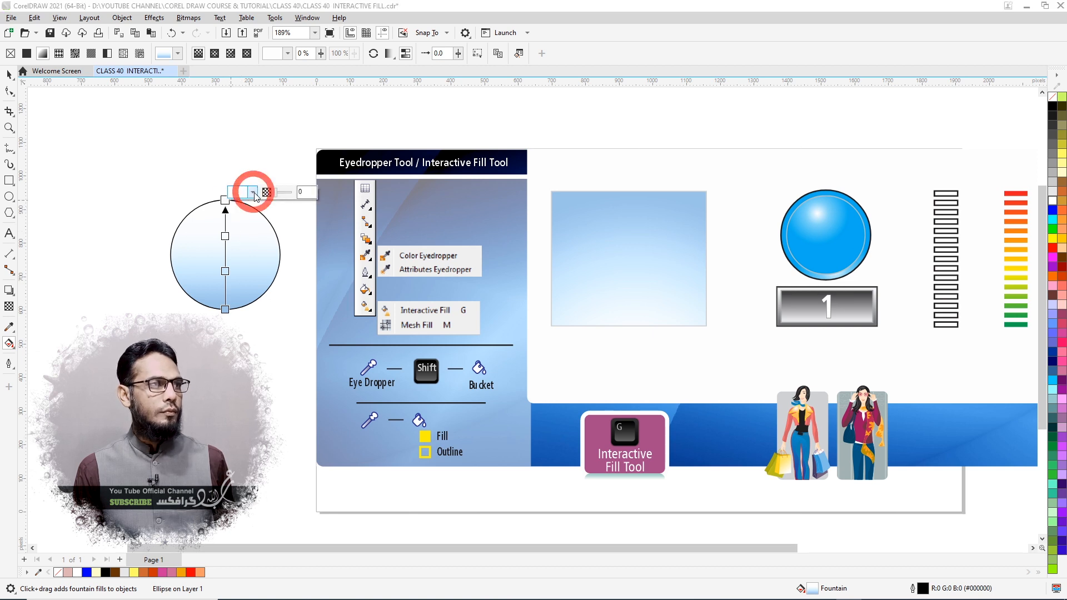
click(331, 357)
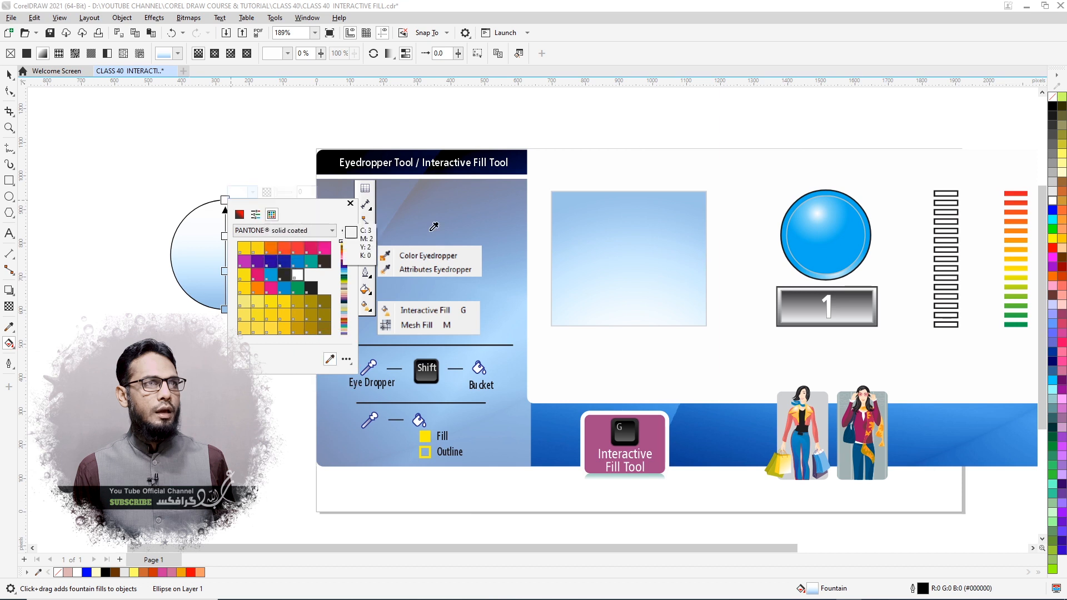
click(818, 209)
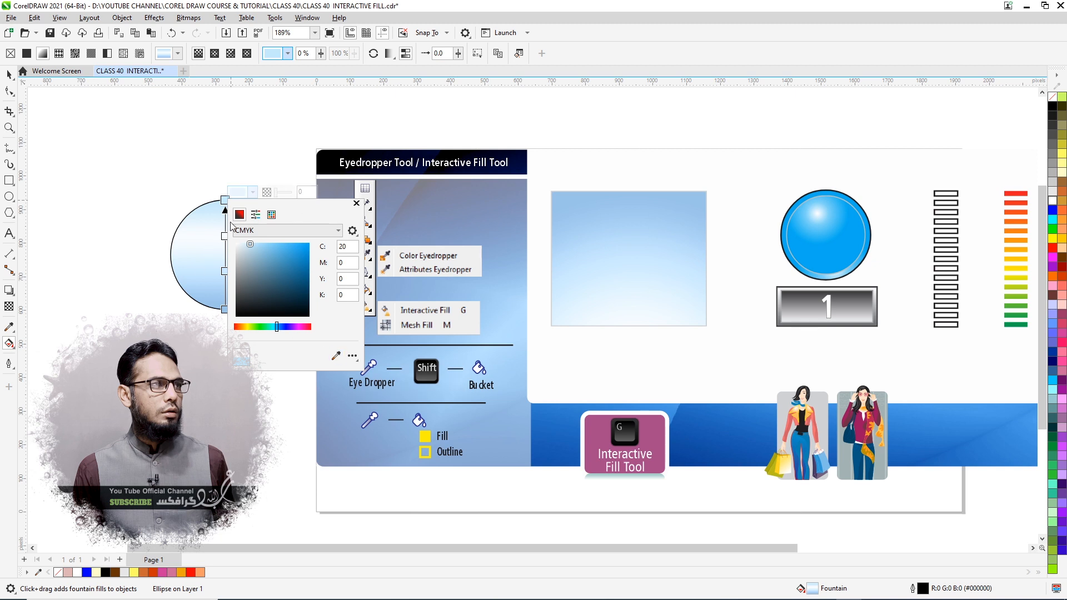
click(357, 204)
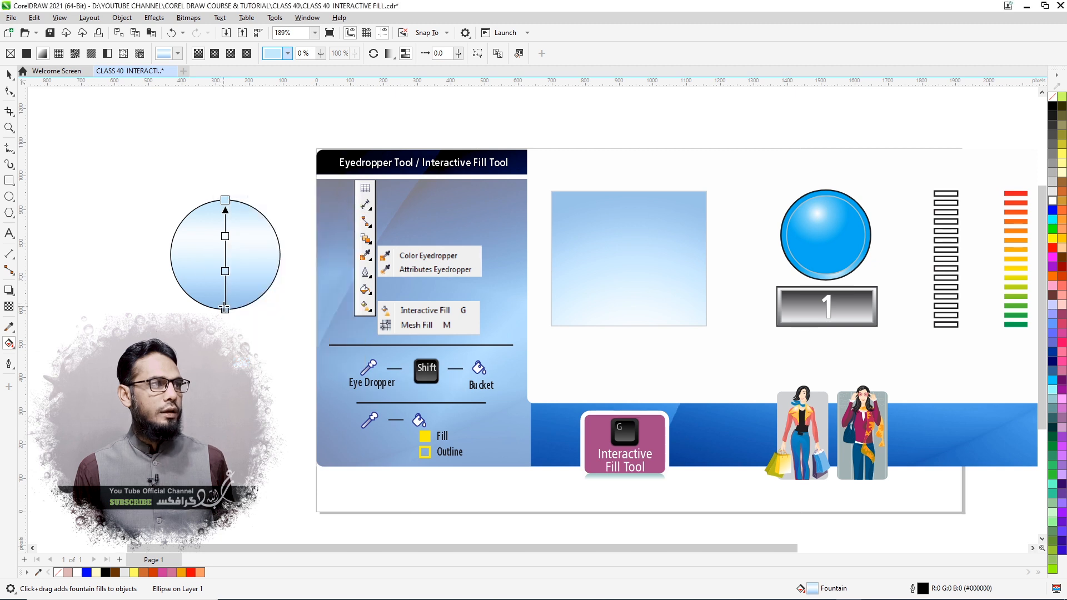
Set the circle's bottom fill node to C 100, M 0, Y 0, K 0, sampled from the body of the blue ball
click(225, 309)
click(239, 302)
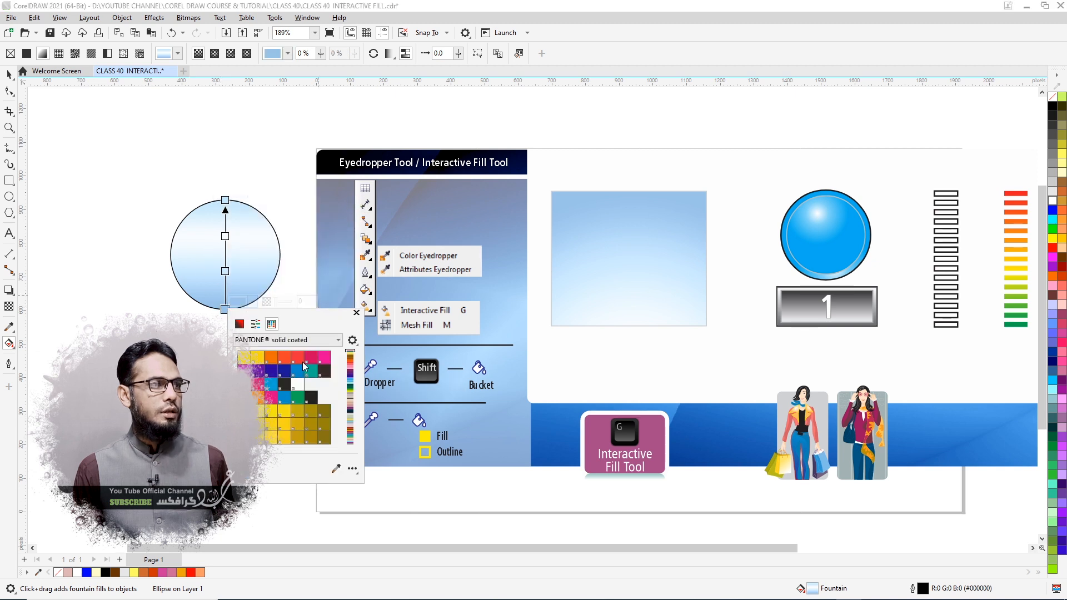
click(336, 469)
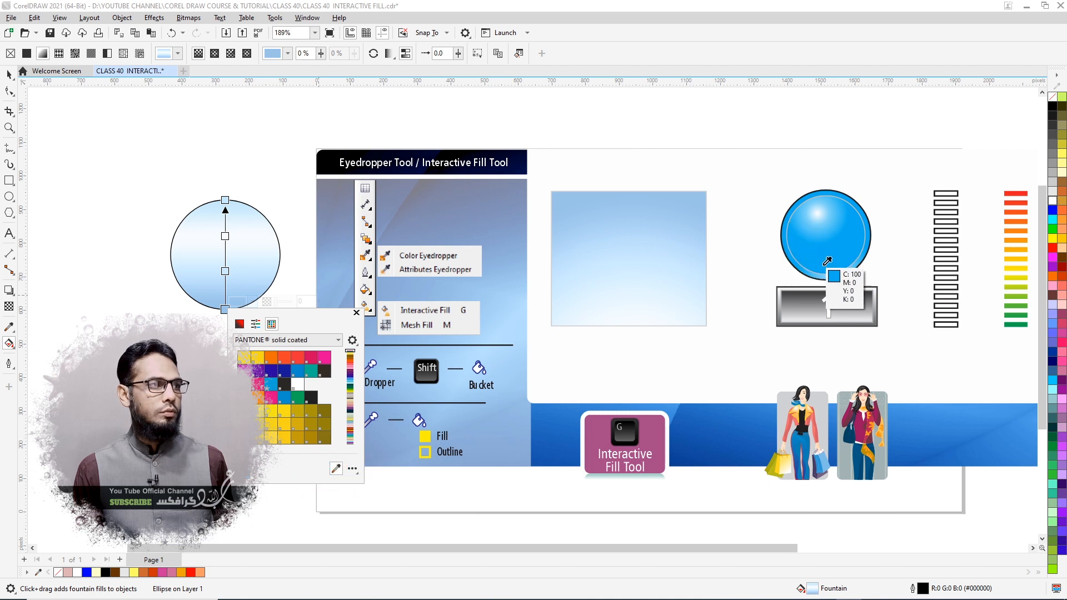
click(847, 244)
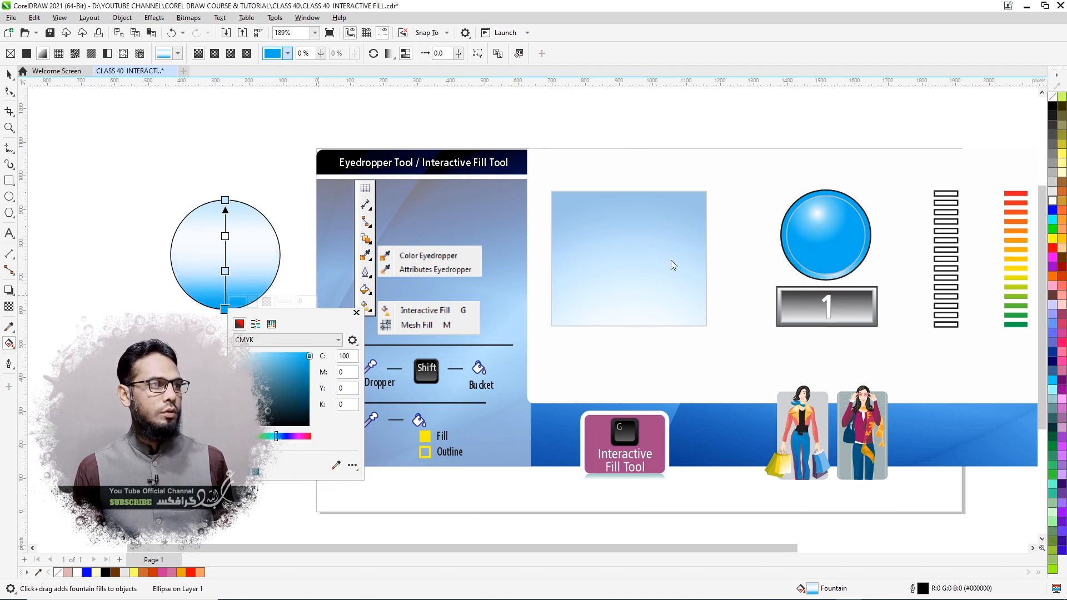
click(356, 313)
Remove the circle's two intermediate fill nodes and convert it to an elliptical fountain fill with its light centre in the upper-left part
click(224, 231)
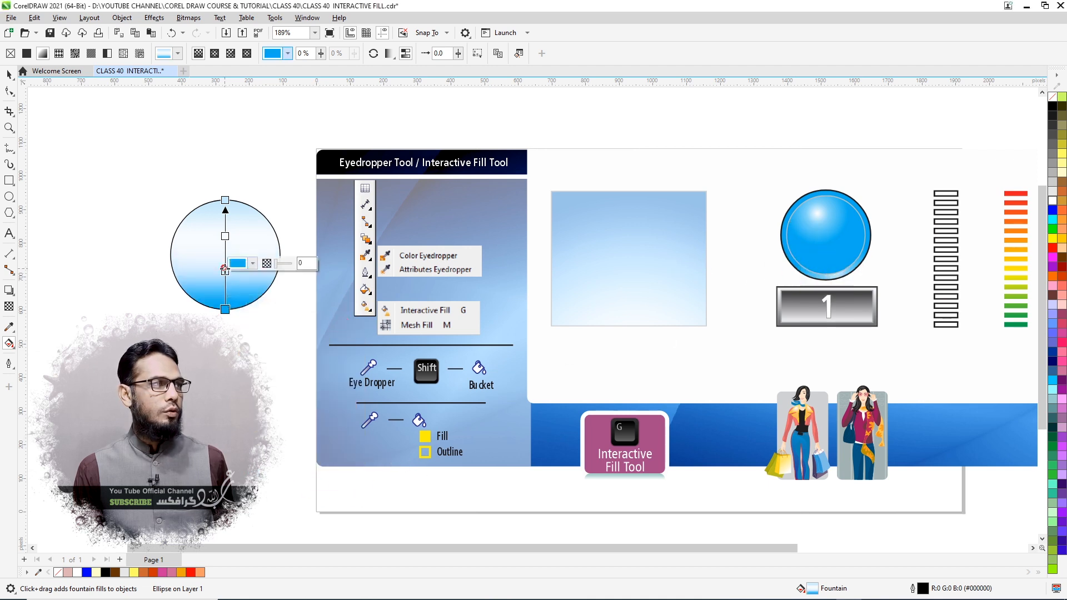
double_click(225, 236)
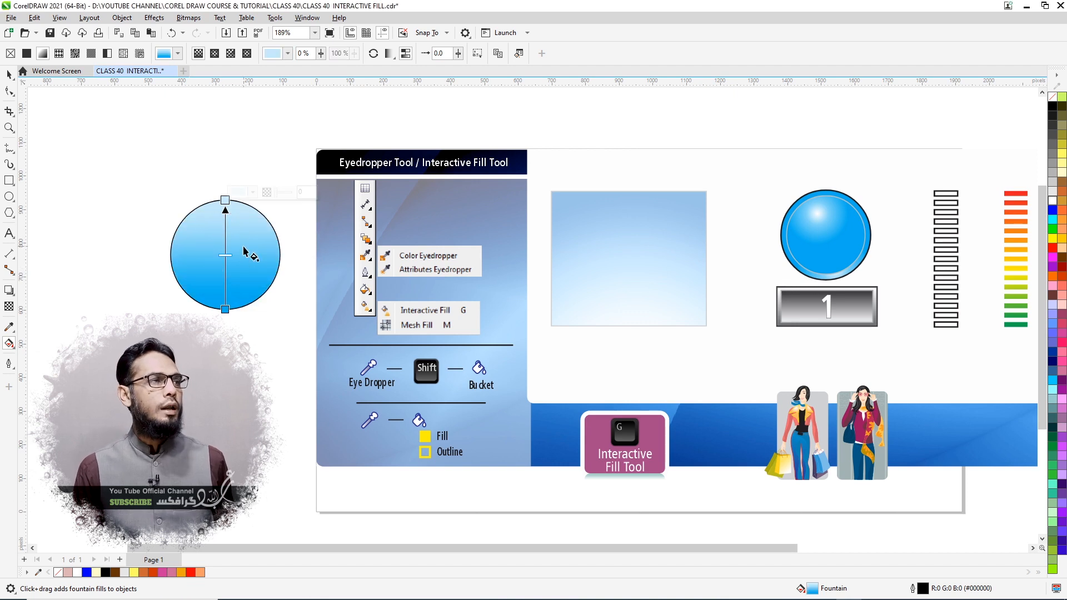
click(214, 53)
drag(224, 256, 216, 232)
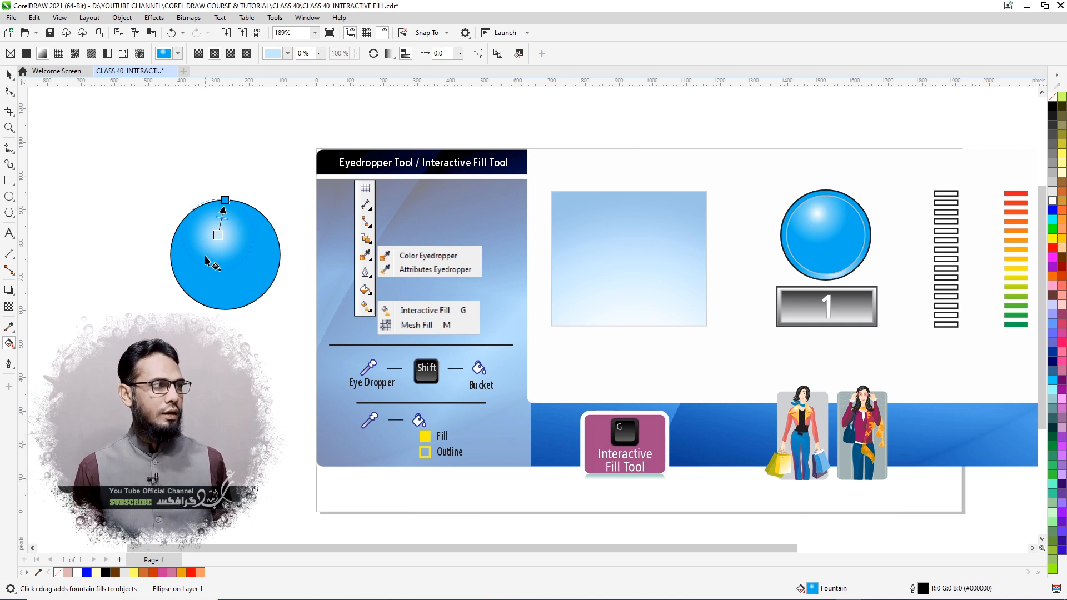
click(9, 74)
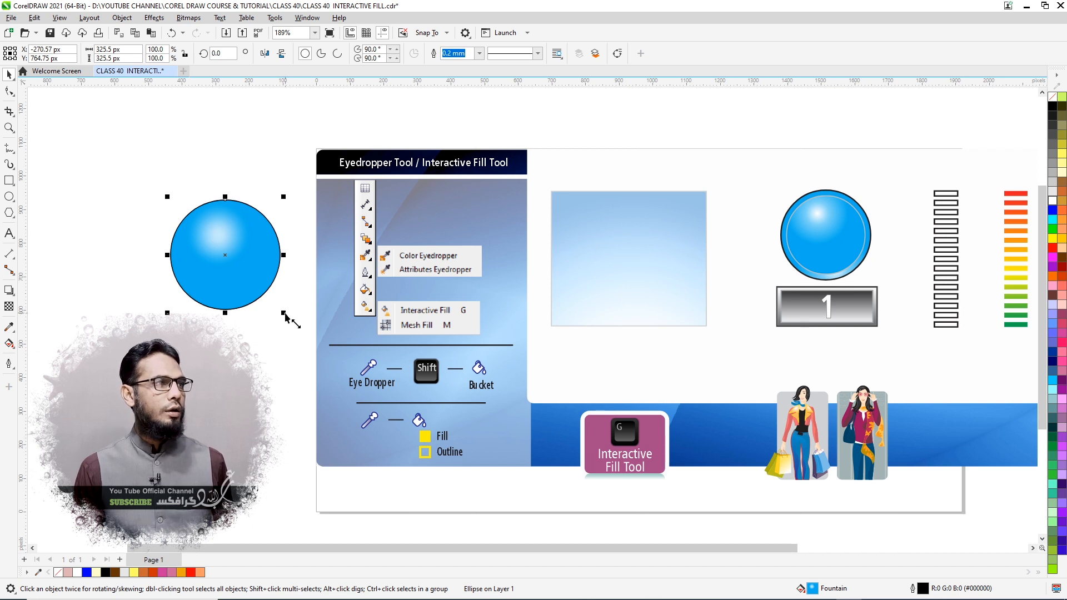
mouse_move(284, 313)
mouse_down()
mouse_move(273, 302)
mouse_move(277, 310)
mouse_up()
right_click(273, 302)
key(ctrl+z)
click(255, 282)
click(267, 354)
click(257, 295)
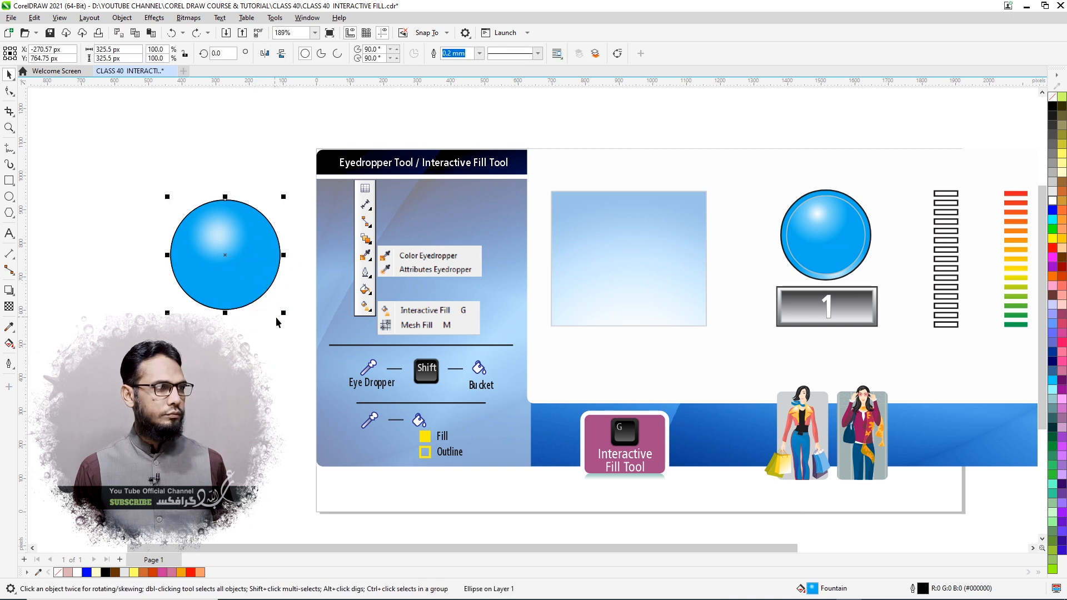
click(259, 298)
click(259, 299)
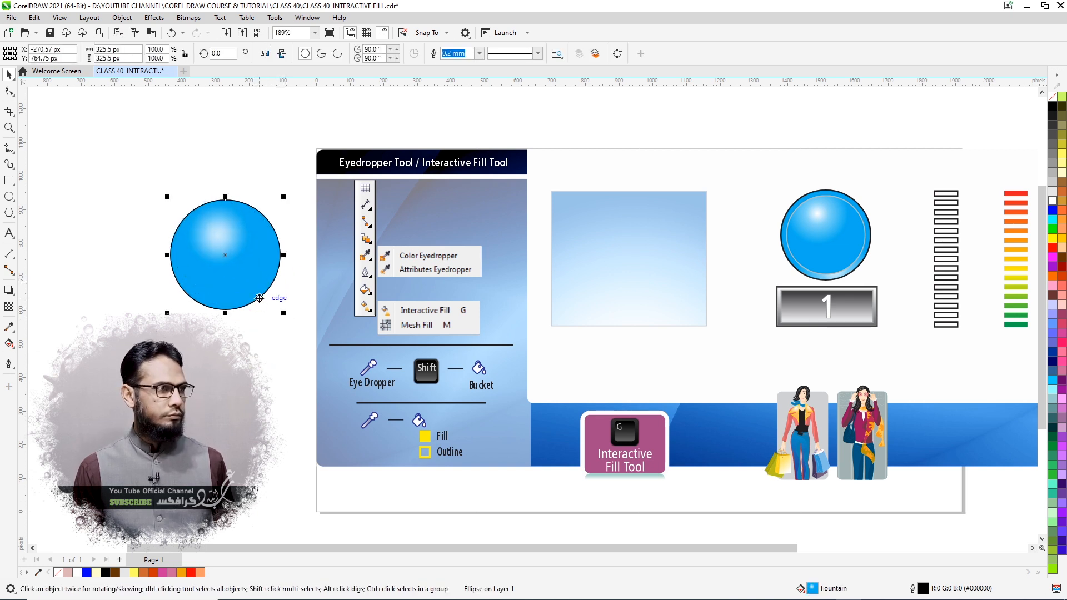
Create a smaller concentric copy of the blue circle, about 263 px across, and set its outline width to Hairline
drag(286, 314, 274, 302)
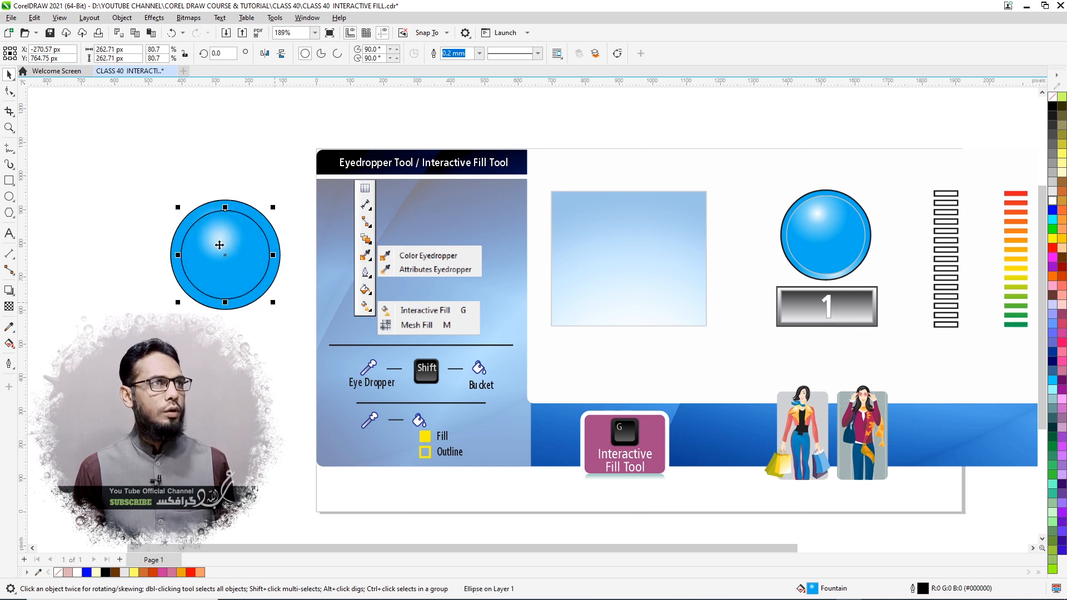
click(479, 53)
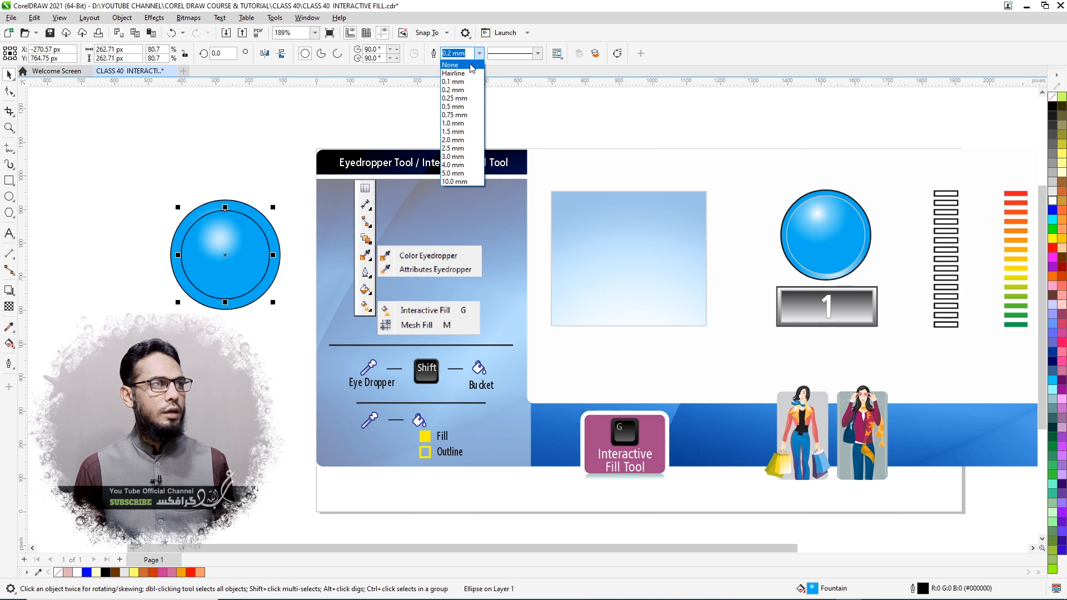
click(453, 78)
click(479, 53)
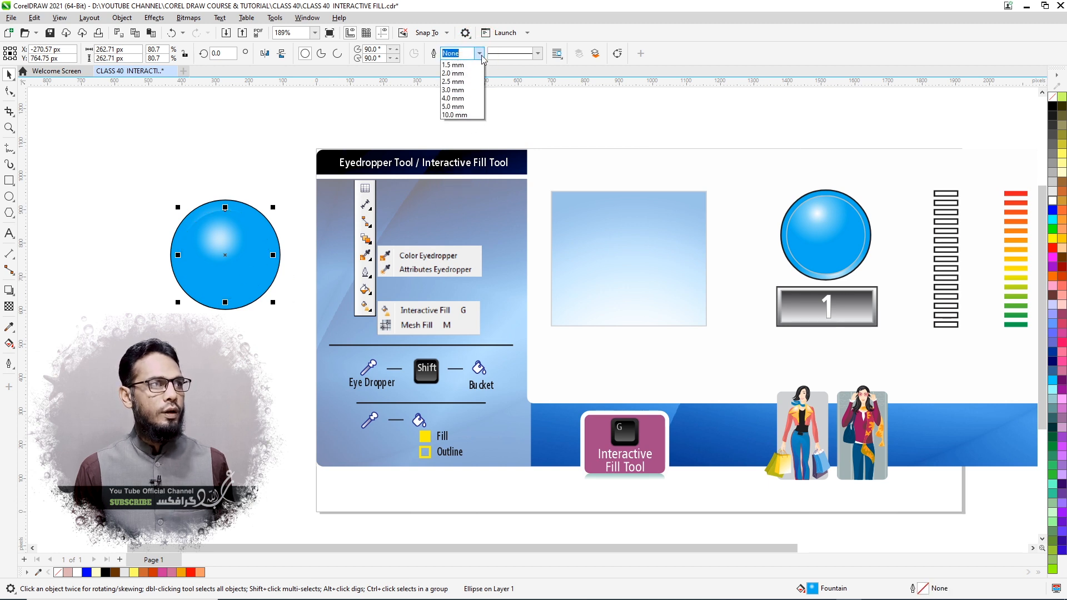
click(466, 72)
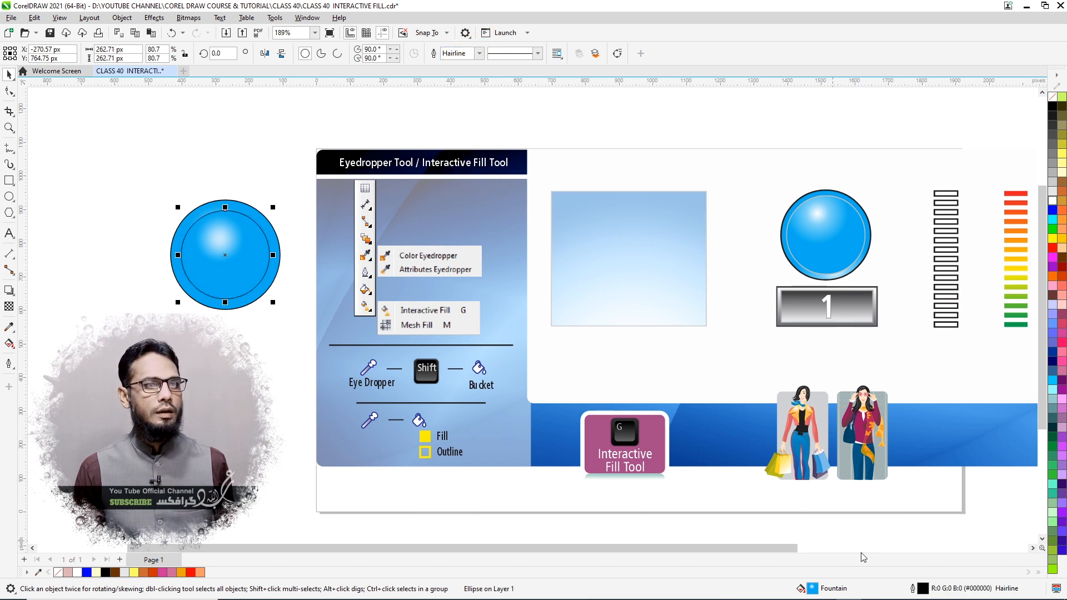
Set the inner circle's outline colour to white and deselect it
key(F12)
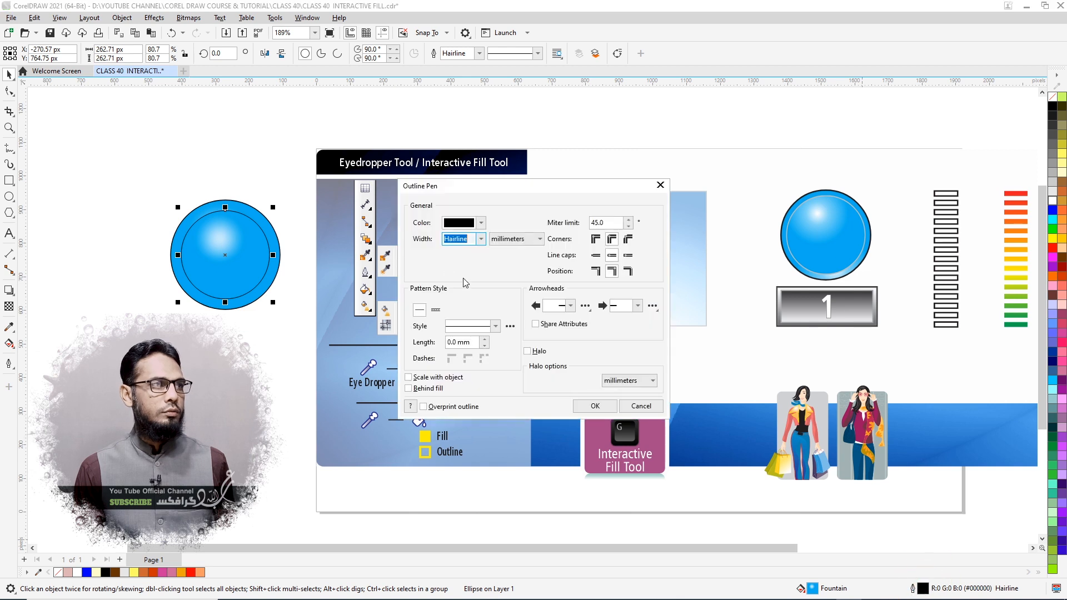
click(465, 227)
drag(484, 305, 394, 244)
click(602, 406)
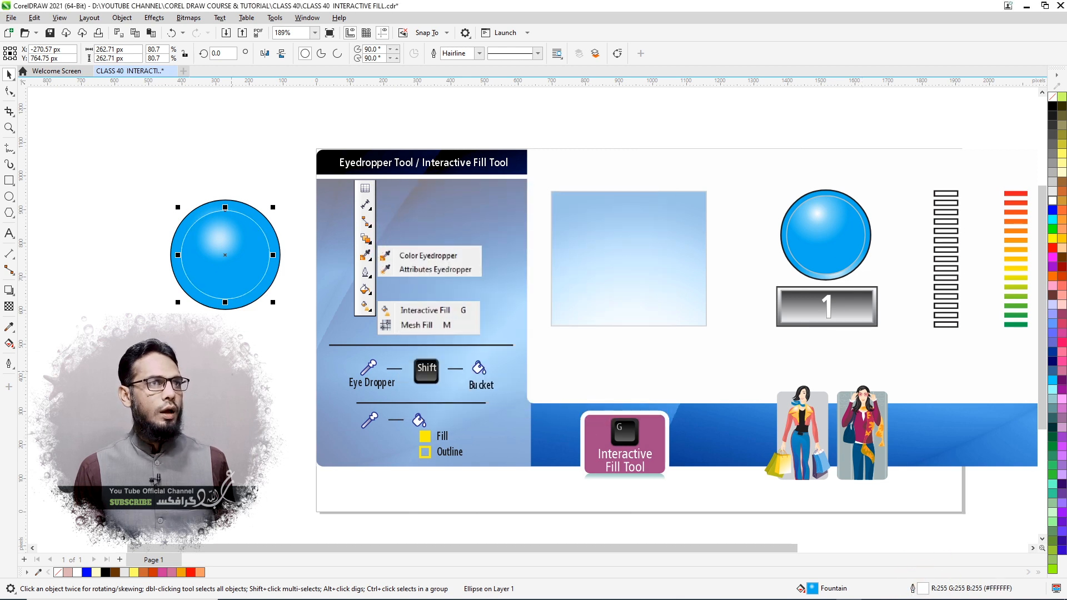
key(Escape)
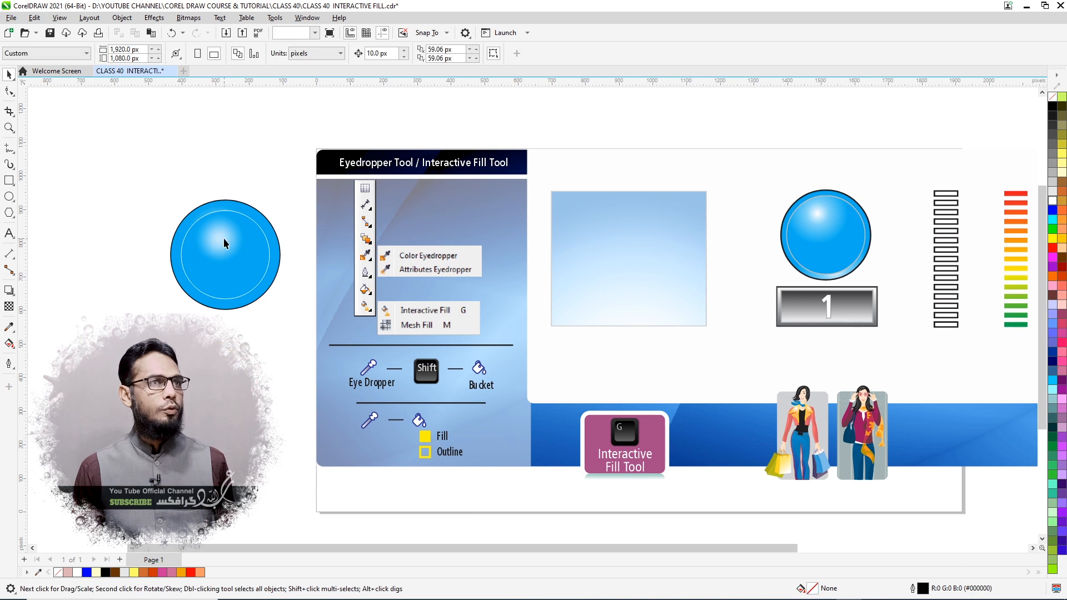
Shift the light centre of the inner circle's elliptical fountain fill toward the circle's upper-left part
click(224, 238)
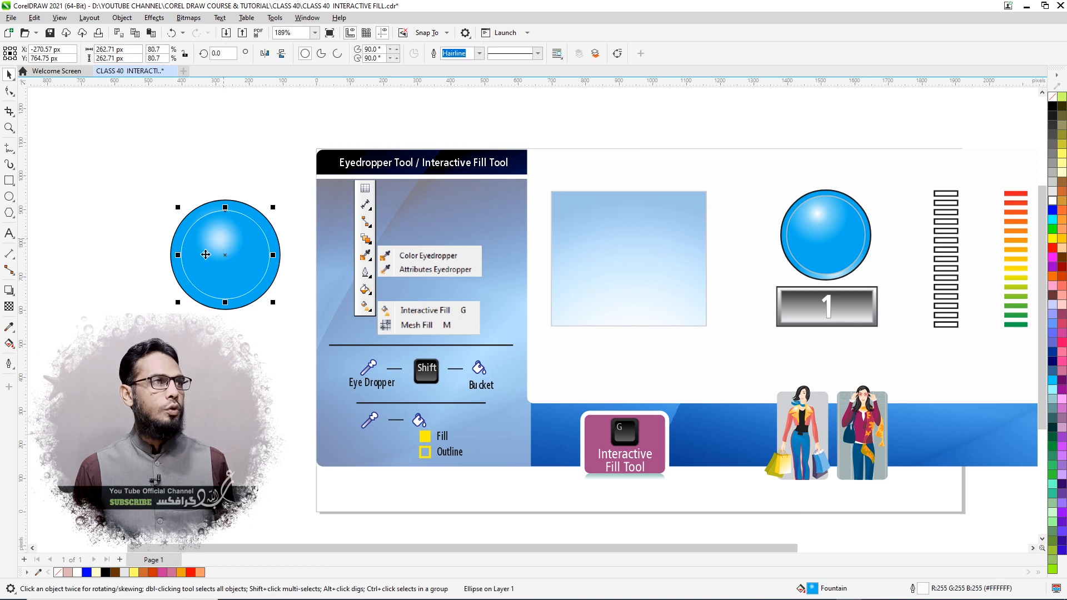
click(226, 164)
key(g)
click(245, 238)
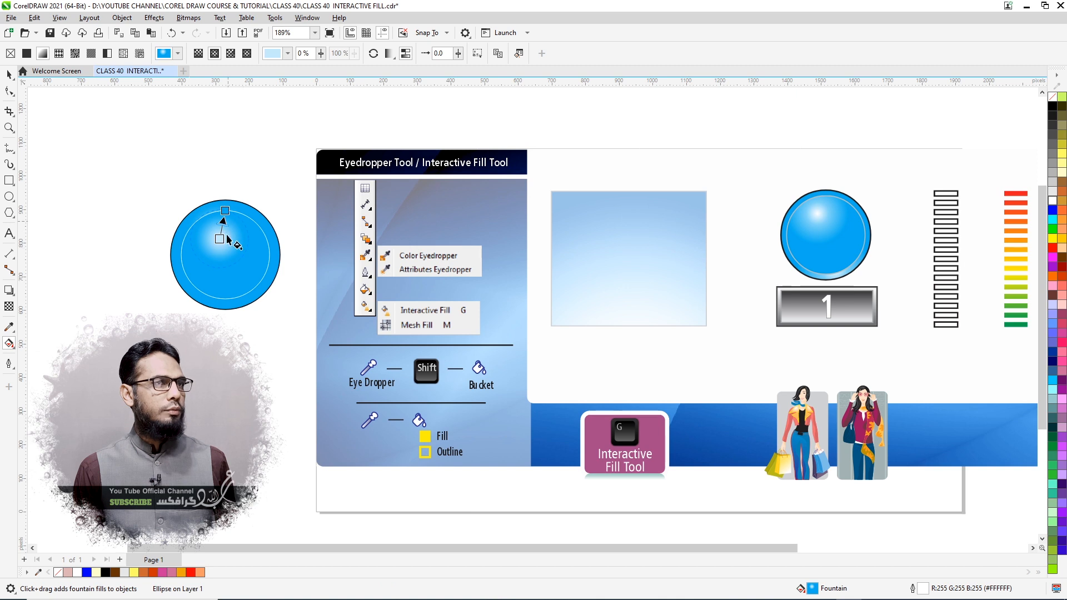
click(210, 250)
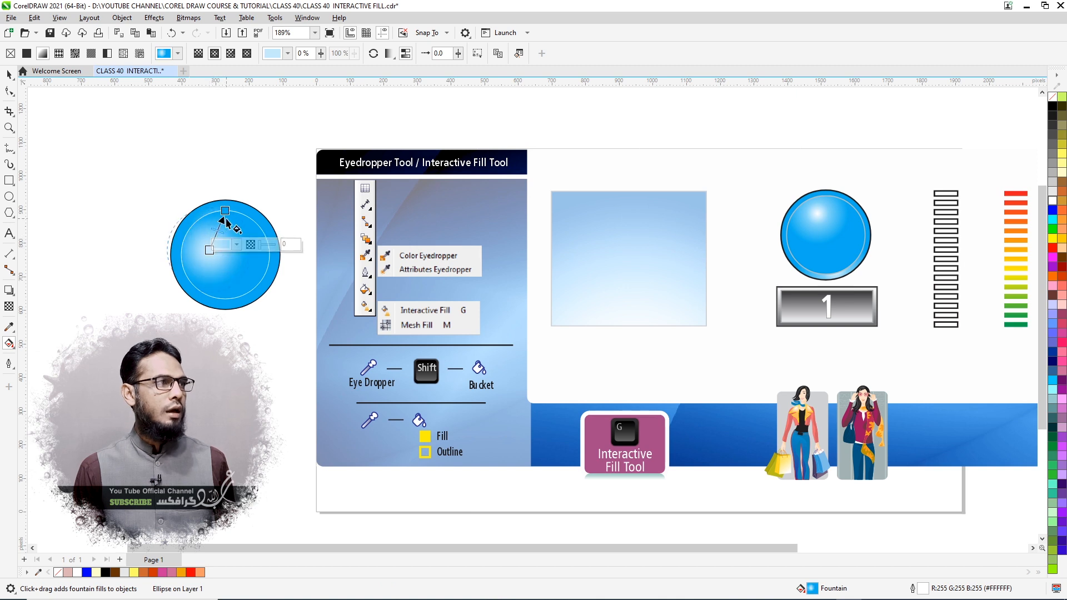
drag(210, 250, 208, 238)
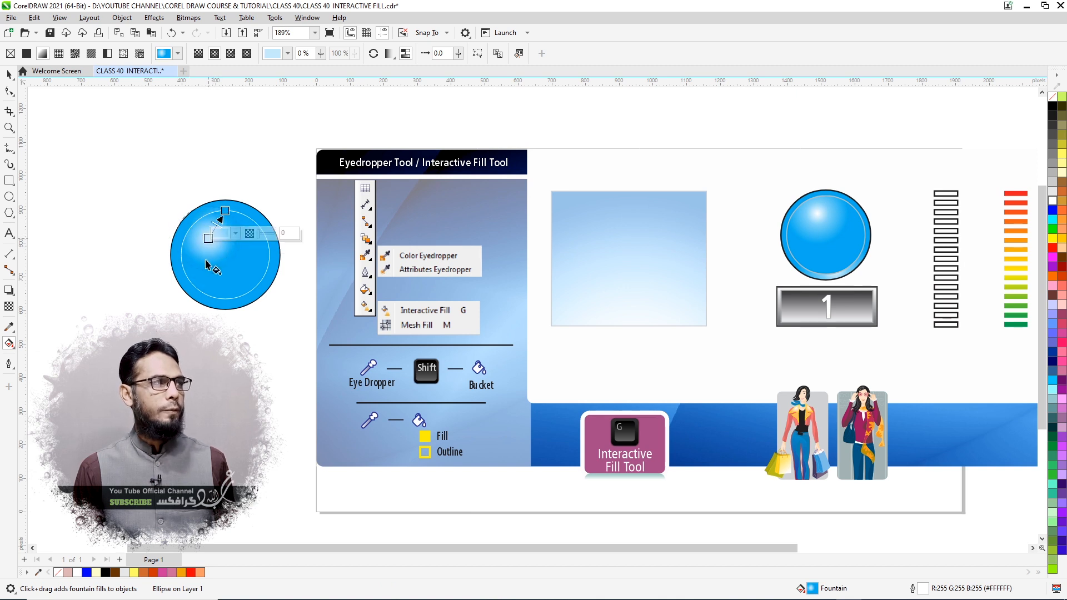
Select both practice circles beside the page and delete them
click(9, 74)
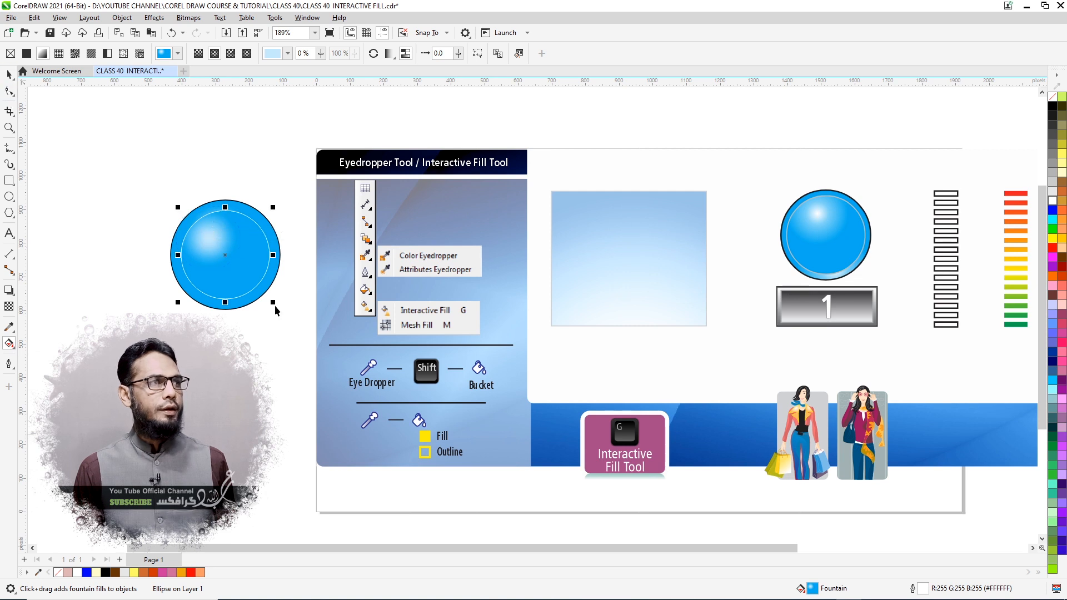
click(265, 318)
drag(131, 171, 301, 337)
key(Delete)
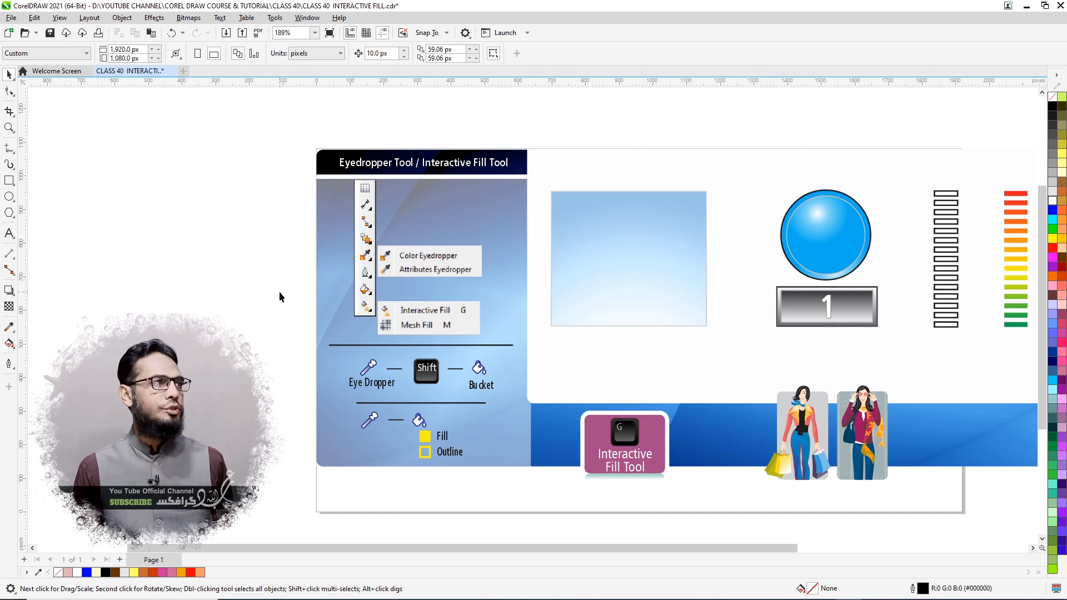
Draw a rectangle about 300 by 113 px over the grey number button and move it to the blank area left of the page
click(10, 181)
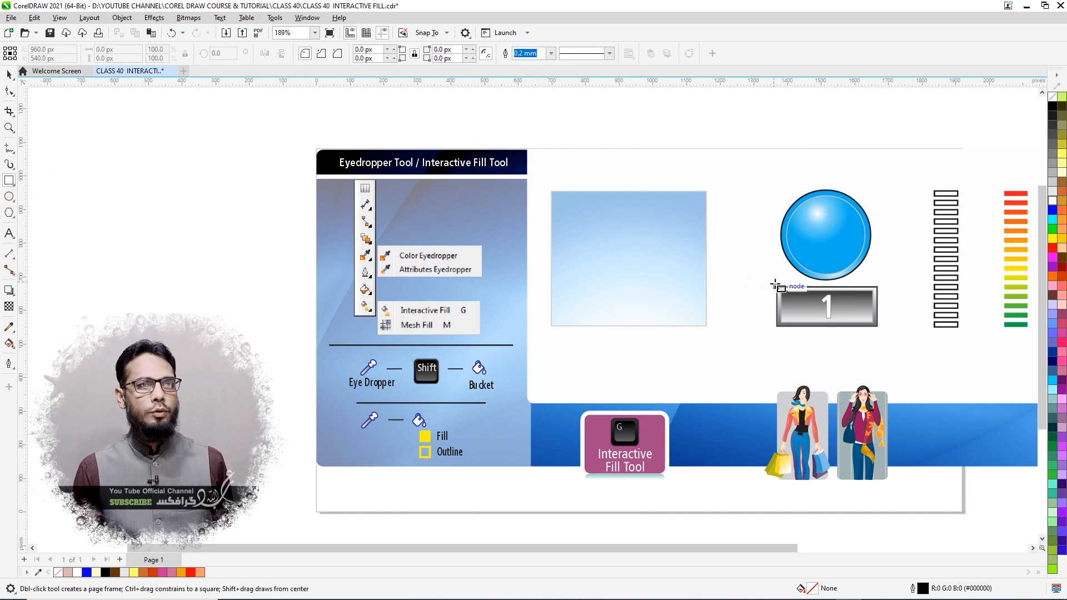
drag(776, 286, 880, 327)
key(space)
drag(811, 286, 222, 231)
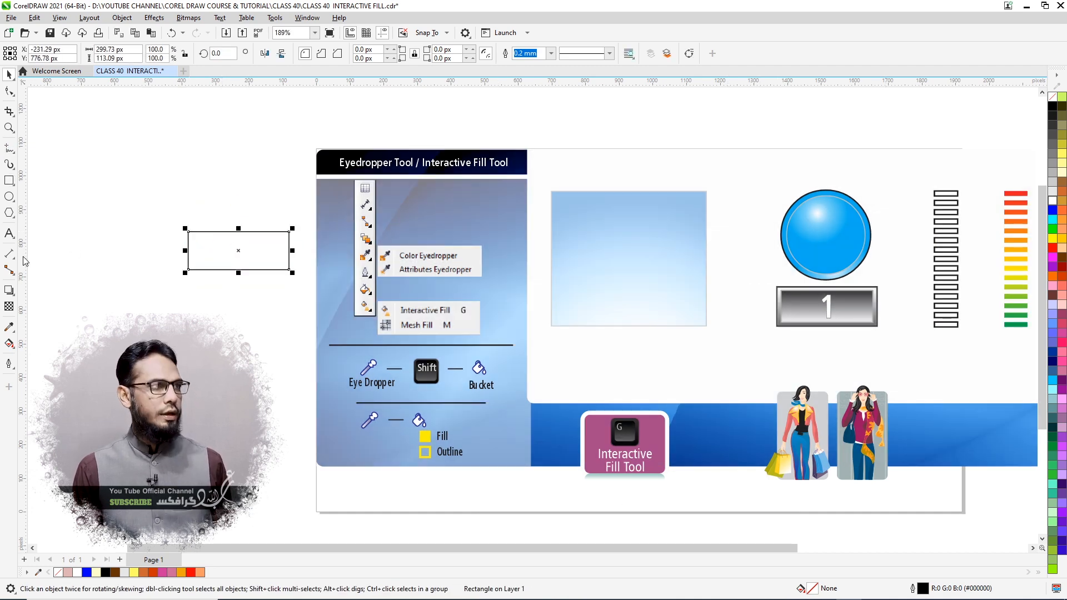
Give the new rectangle a vertical fountain fill and replace it with the light-blue preset fill
key(g)
drag(238, 232, 239, 271)
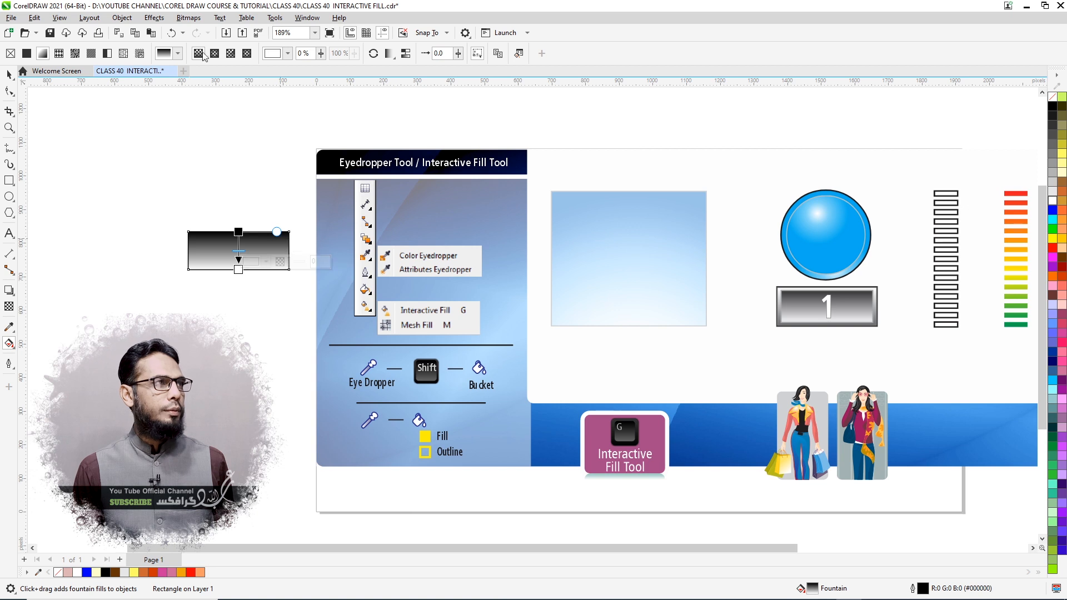
click(177, 53)
click(224, 133)
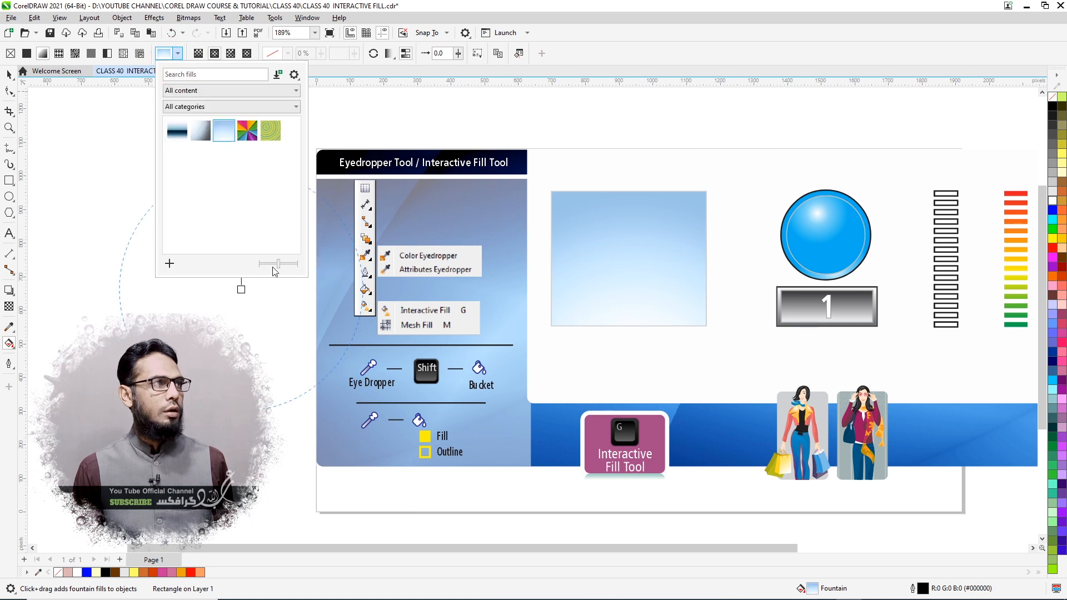
Convert the rectangle's fill to a linear fountain fill and fit its gradient line vertically between the top and bottom edges
click(198, 55)
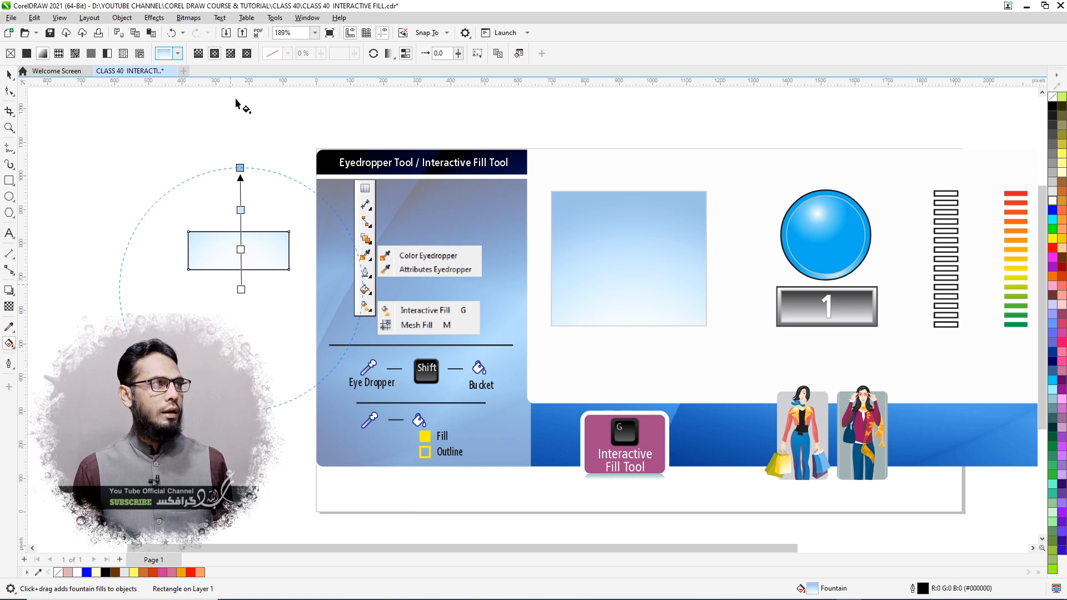
click(198, 53)
drag(243, 349, 238, 269)
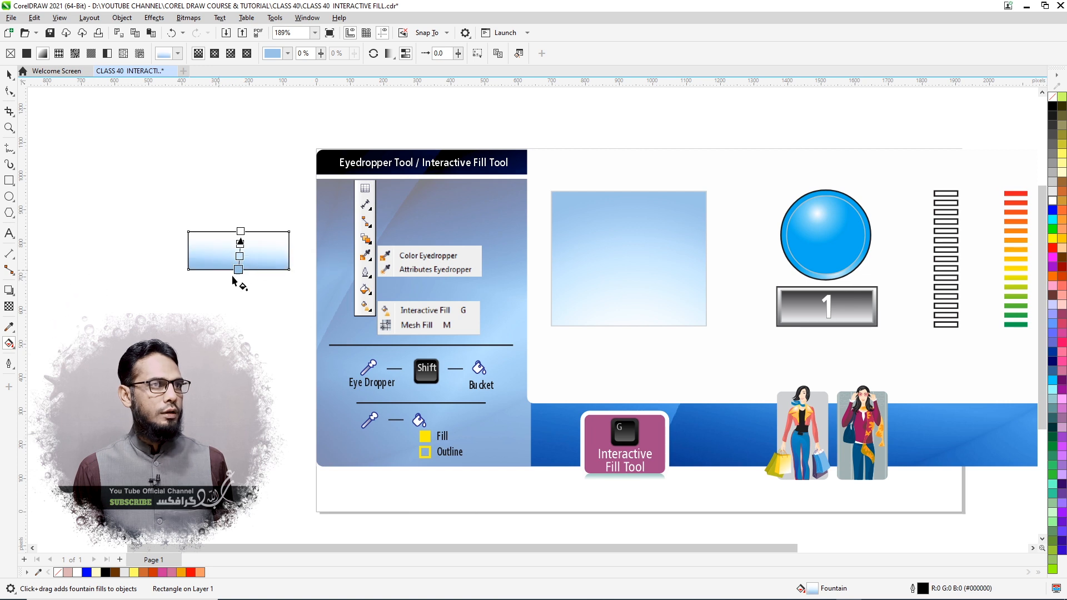
Set the rectangle's bottom fill node to light grey, C 0, M 0, Y 0, K 10, sampled from the grey number button
click(262, 262)
click(343, 430)
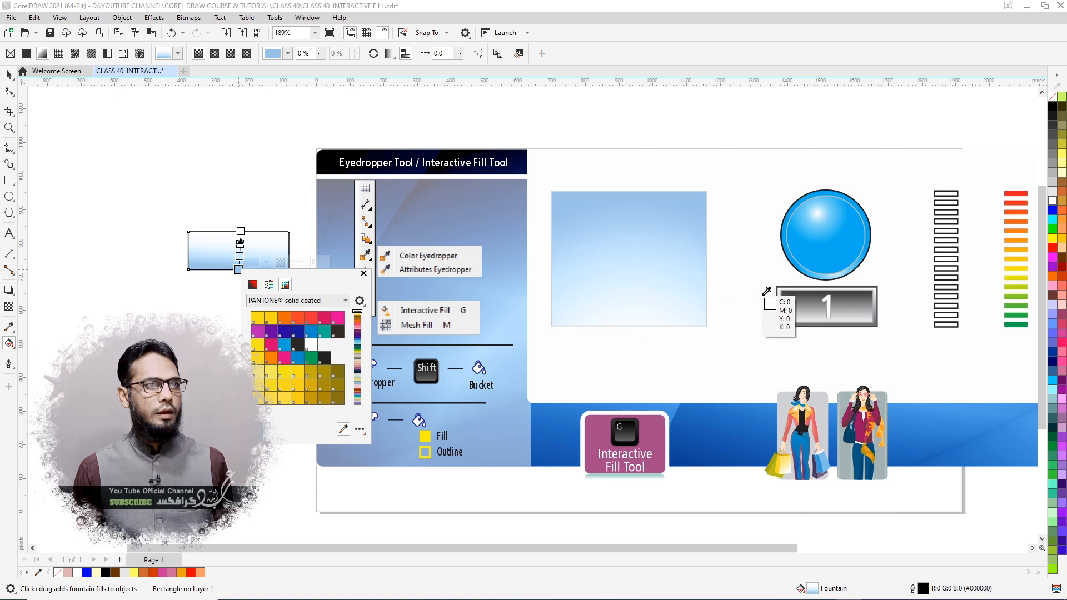
click(818, 315)
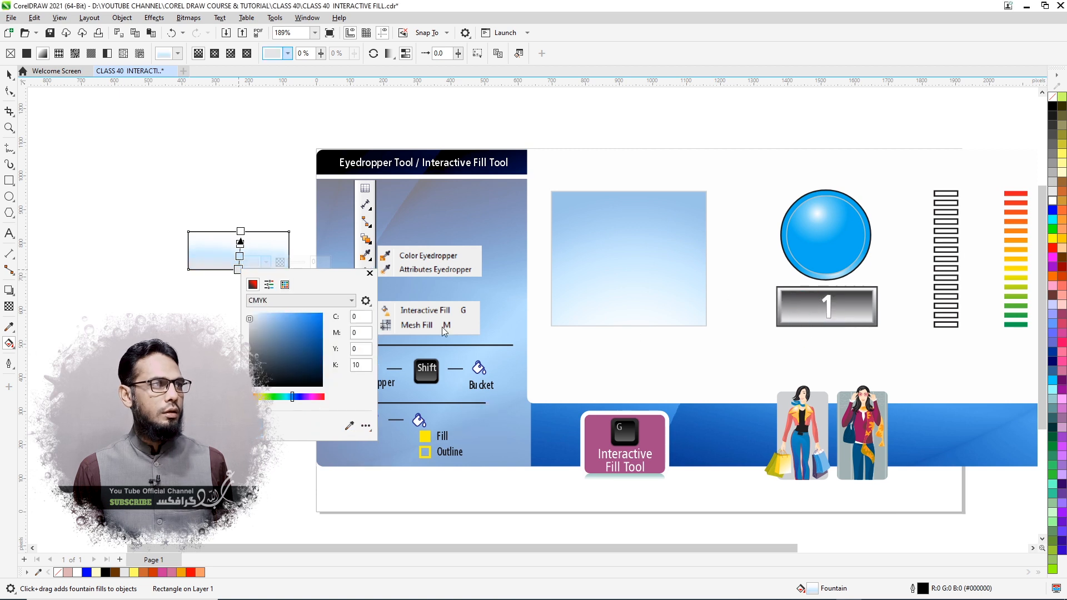
Set the rectangle's top fill node to dark grey, C 0, M 0, Y 0, K 76, sampled from the grey number button
click(240, 231)
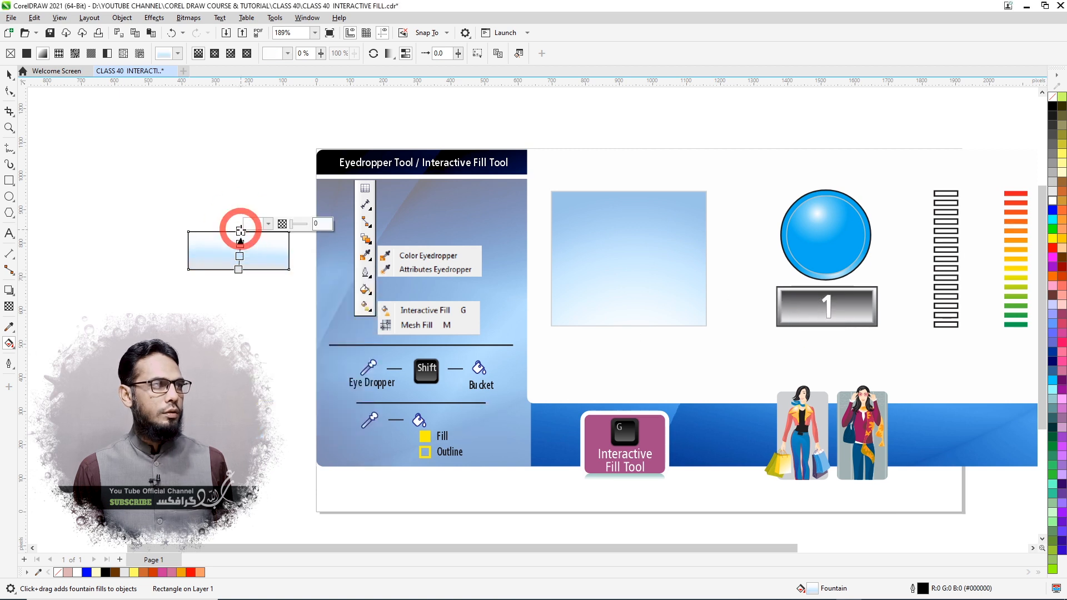
click(269, 224)
click(352, 391)
click(811, 301)
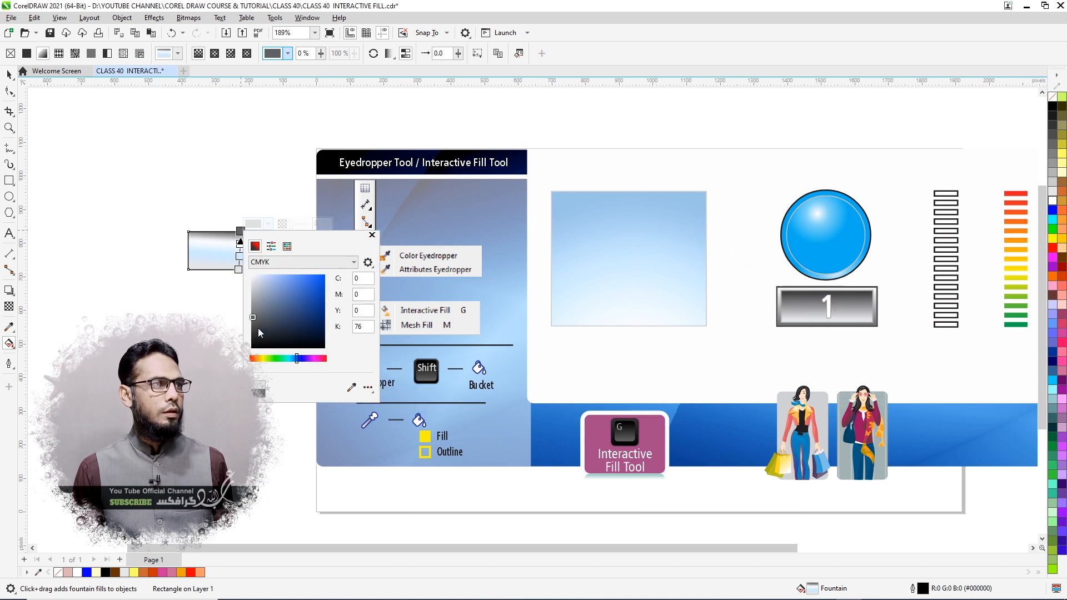
click(372, 235)
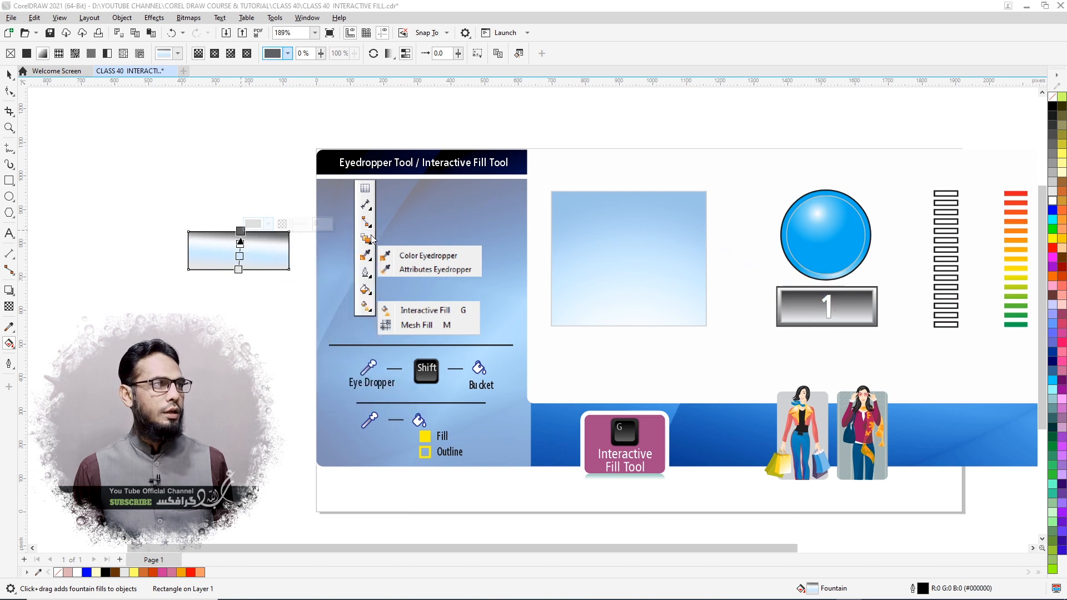
Remove the two intermediate nodes from the rectangle's fountain fill
click(239, 257)
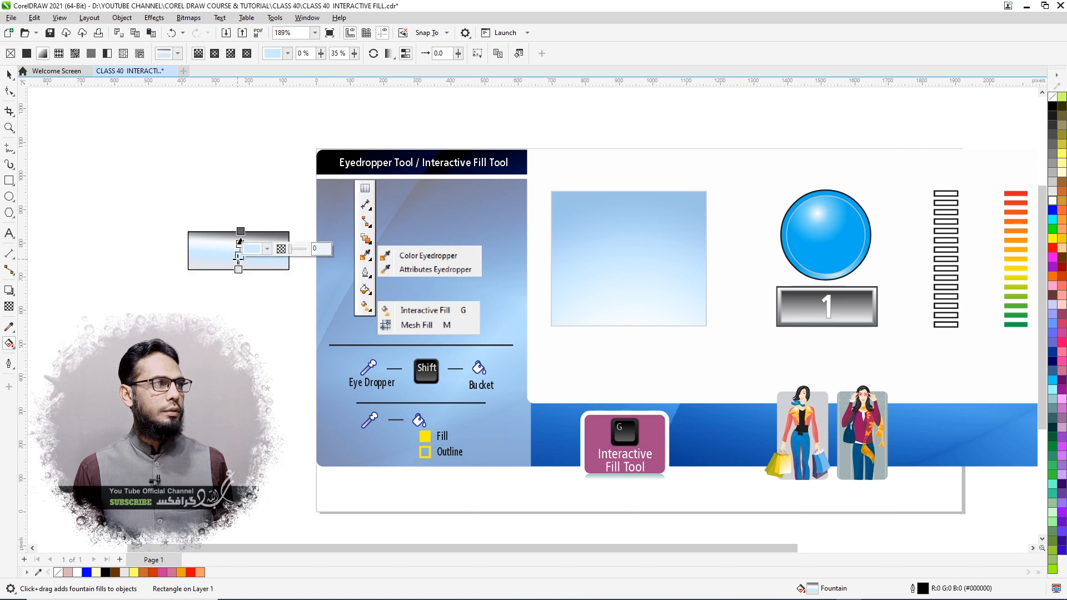
double_click(239, 255)
double_click(239, 253)
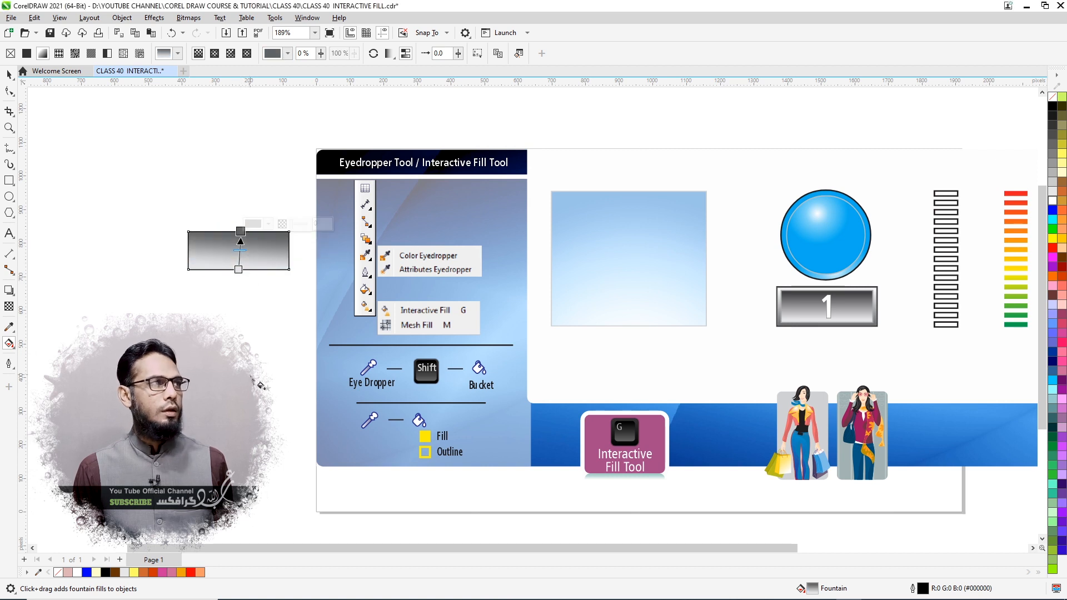
Create a smaller centred copy of the grey rectangle, about 243 by 92 px, inside the original
click(9, 74)
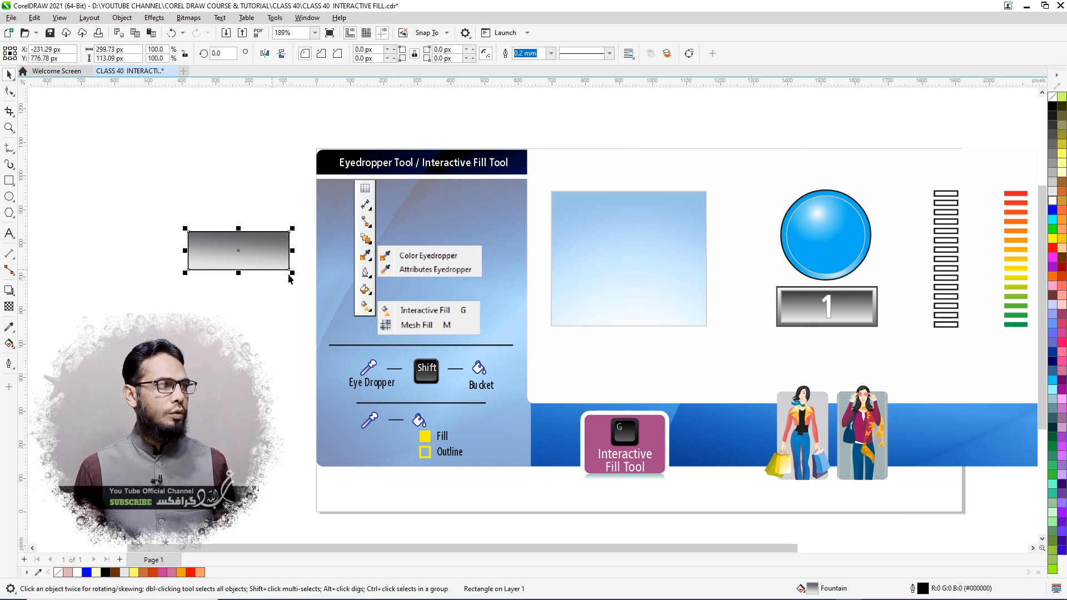
drag(293, 272, 282, 269)
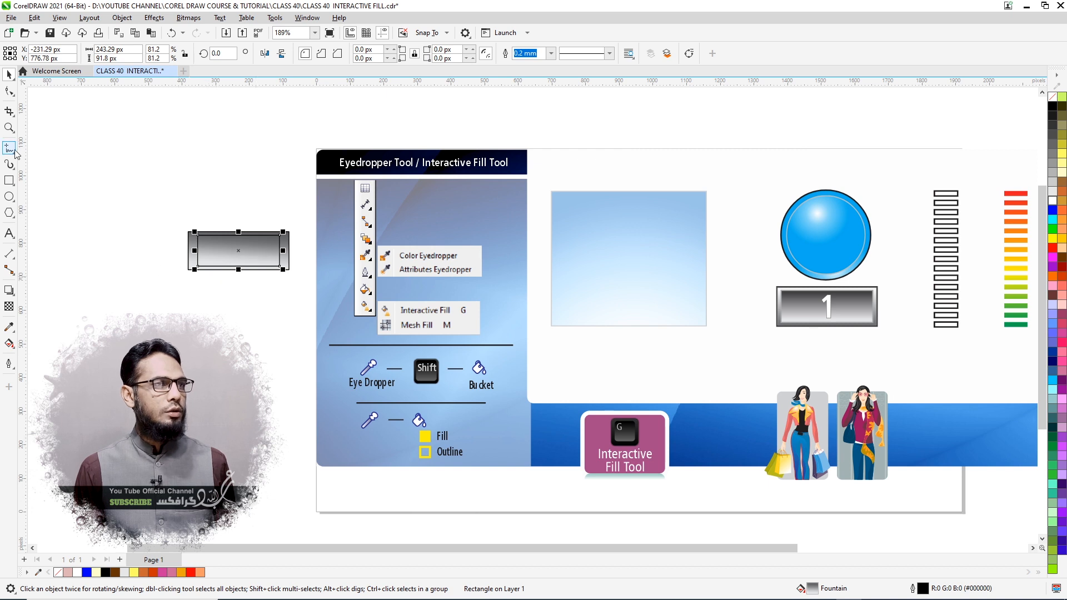
Reverse the outer rectangle's gradient so its light node sits on the top edge and its dark node on the bottom edge
key(ctrl+z)
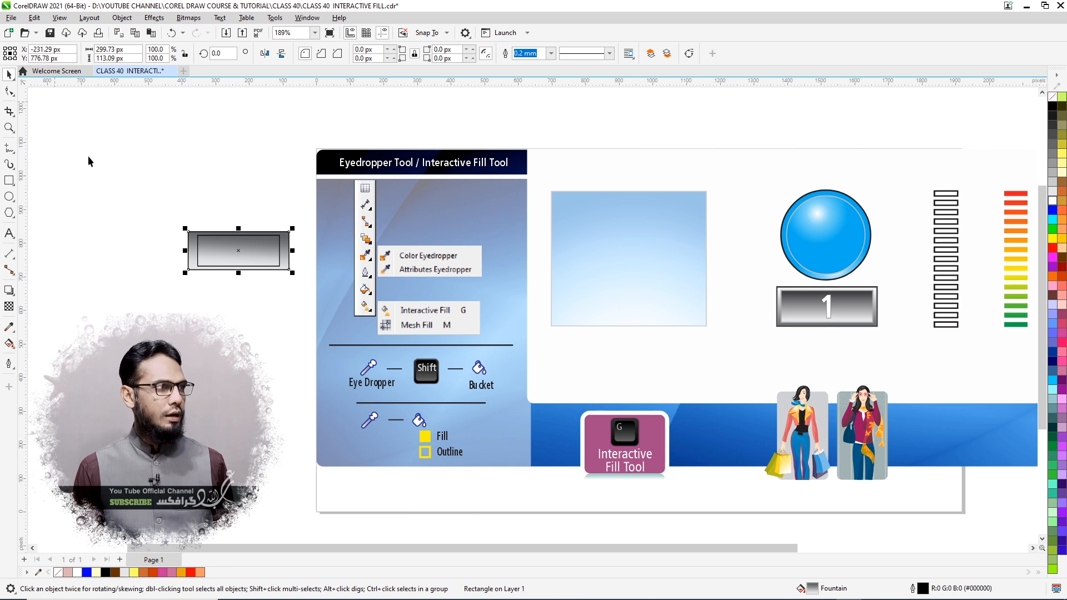
key(g)
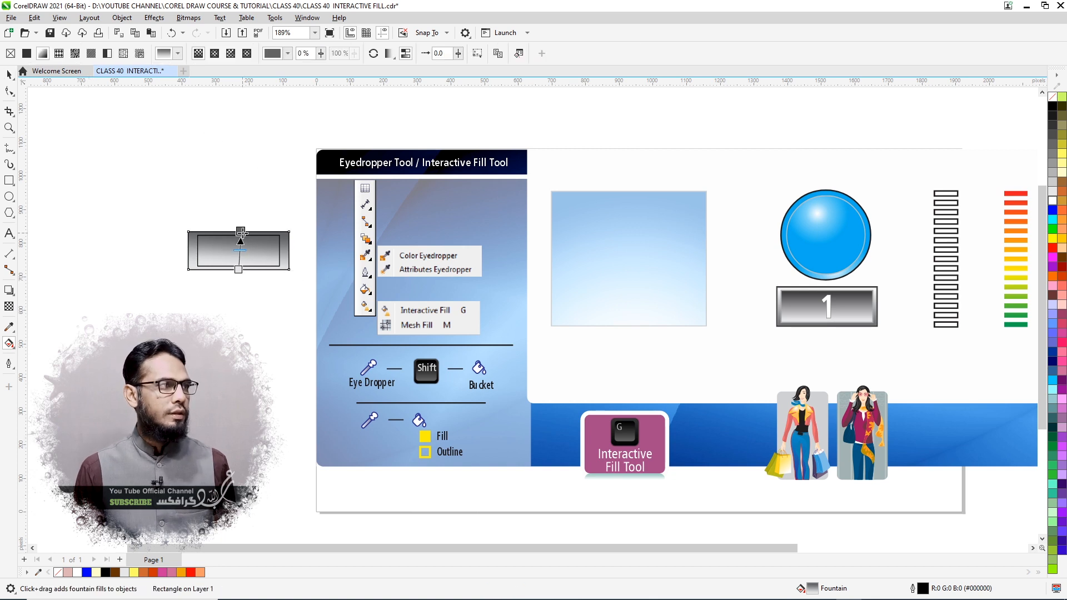
drag(240, 232, 236, 300)
drag(238, 232, 238, 269)
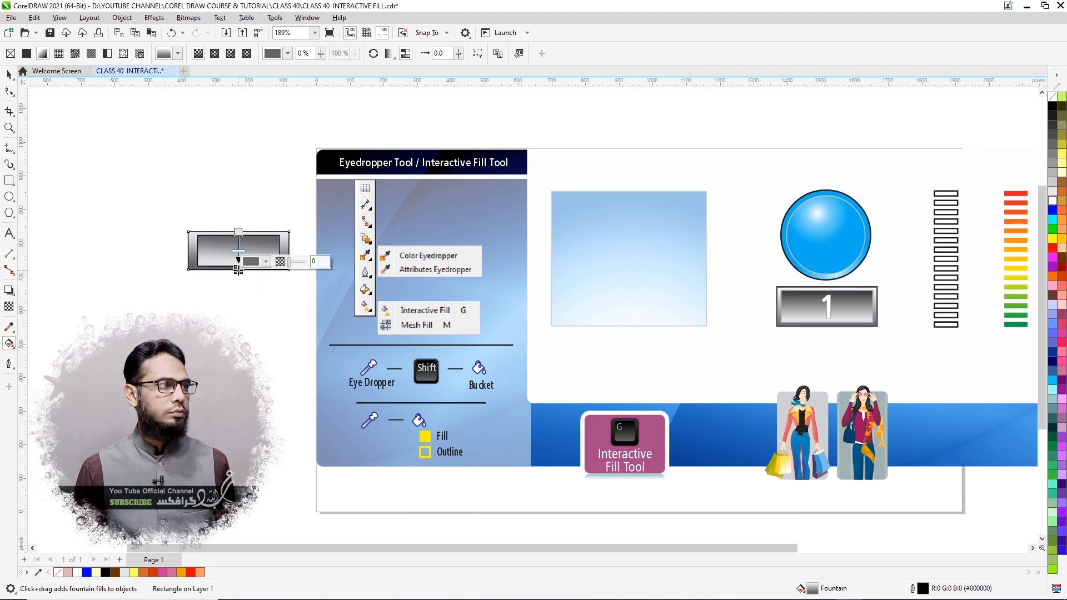